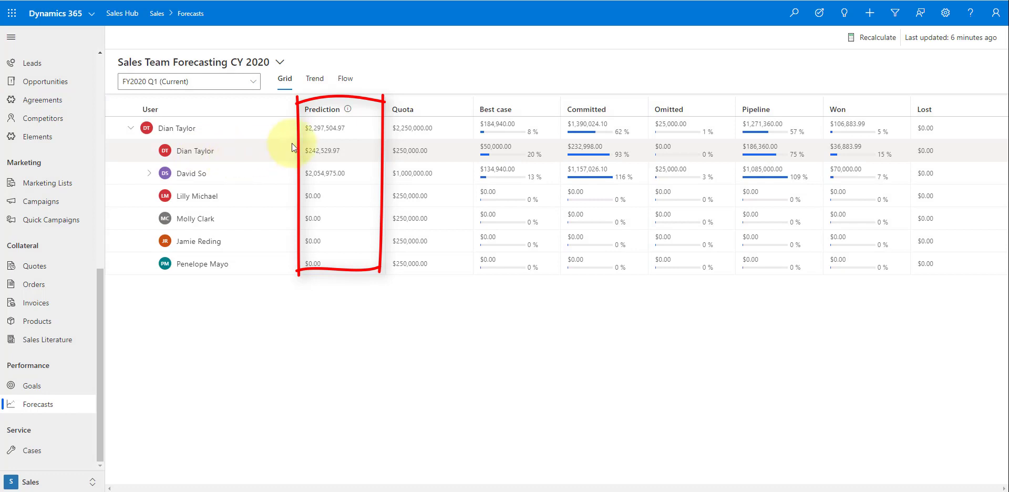
- Review the team's $2.30M prediction breakdown of closed won and expected wins, then show the Trend view
click(318, 131)
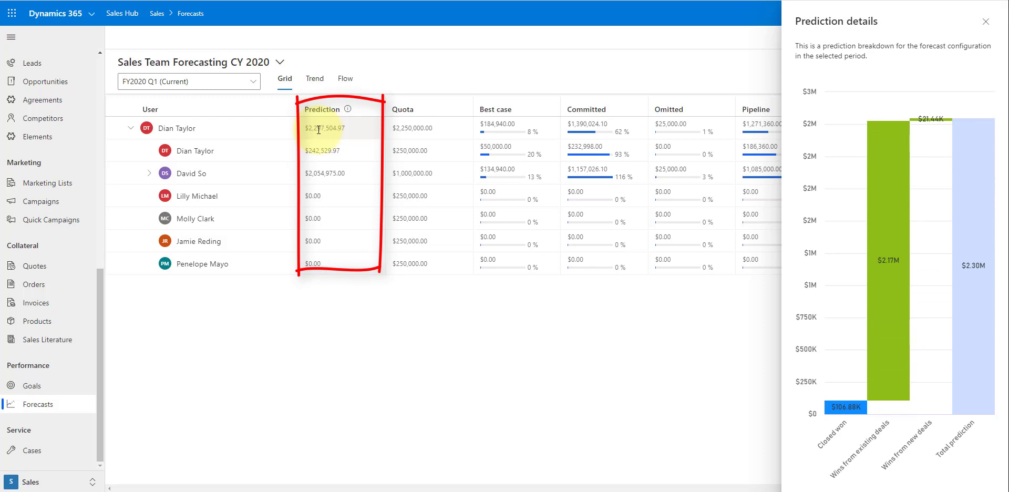
click(839, 437)
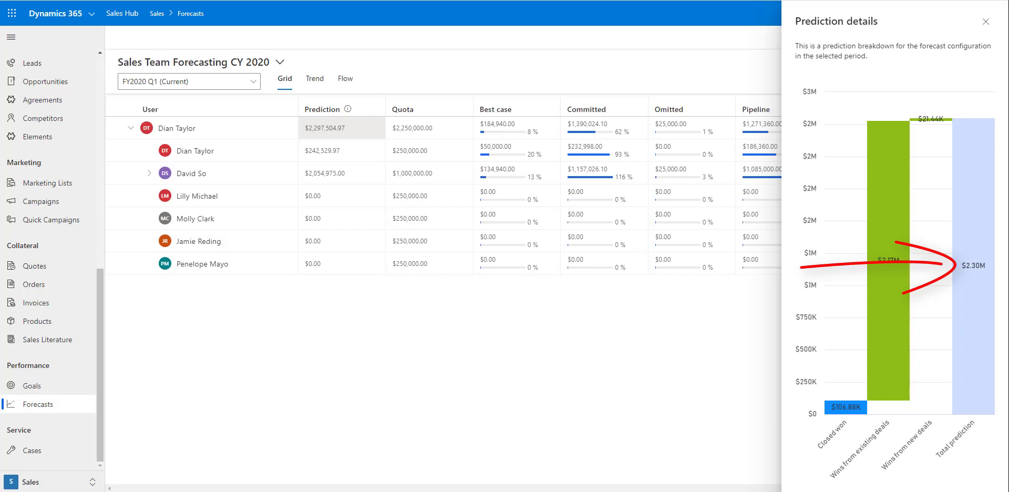
mouse_move(919, 333)
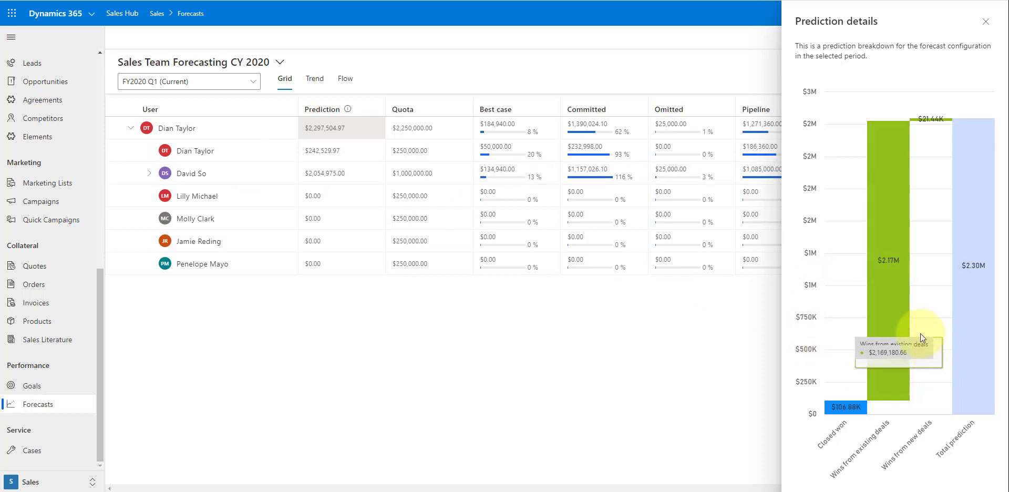
mouse_move(928, 119)
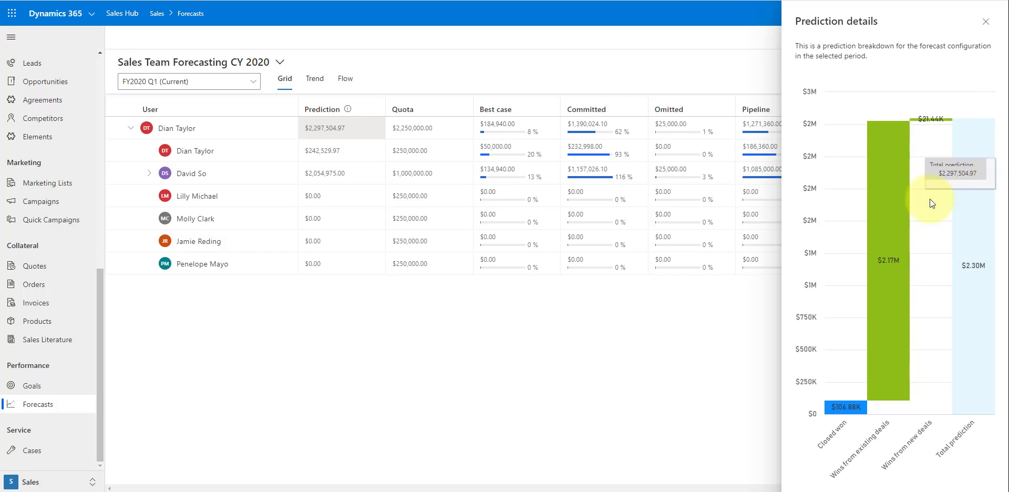
mouse_move(891, 210)
mouse_move(969, 209)
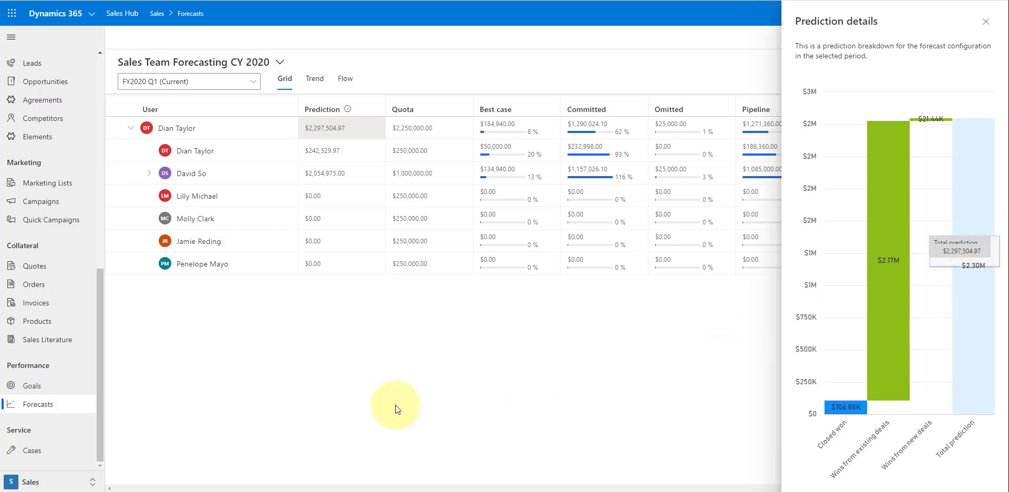
click(315, 78)
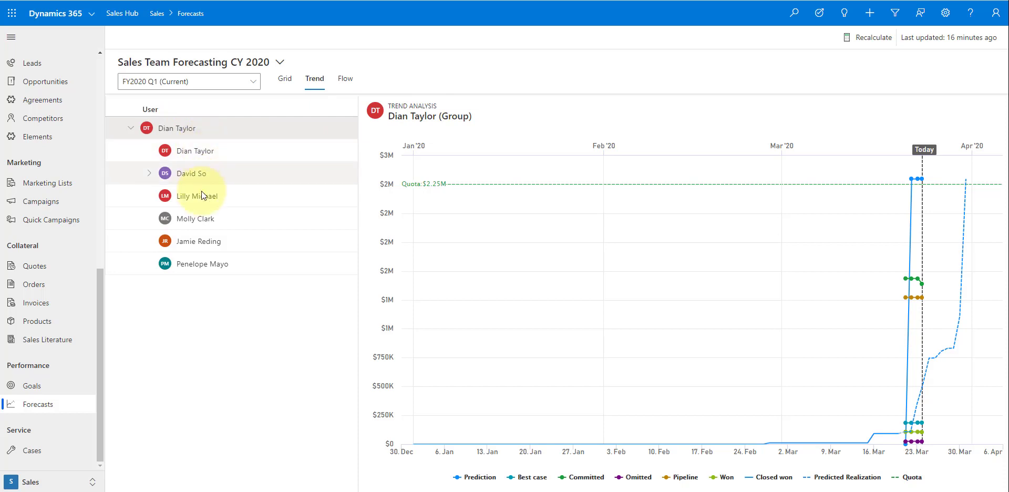
- Expand the second manager's team and chart one rep's trend against the $250.00K quota
click(149, 174)
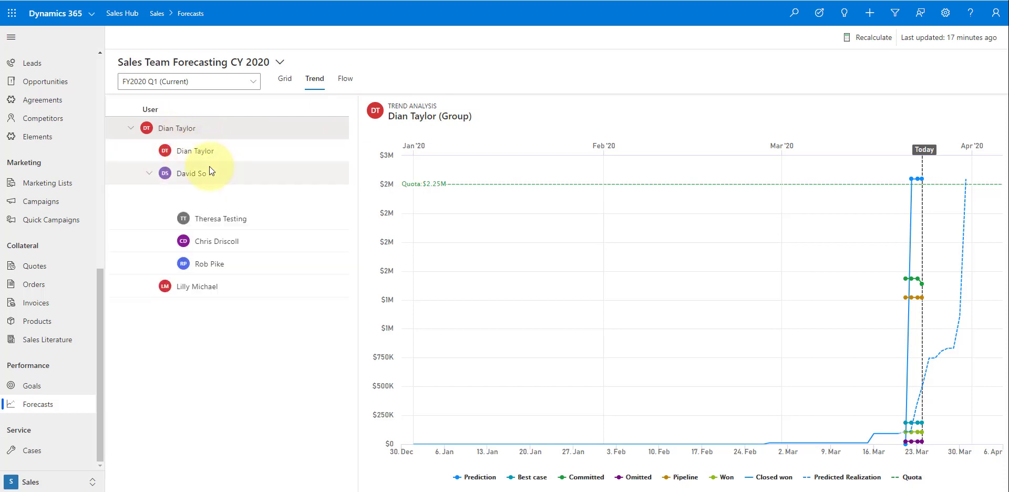
click(223, 217)
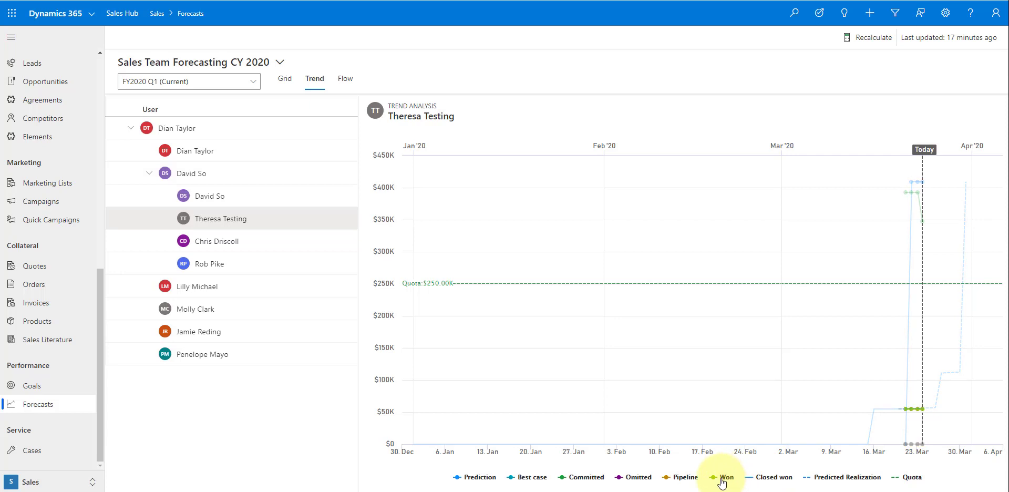
click(637, 477)
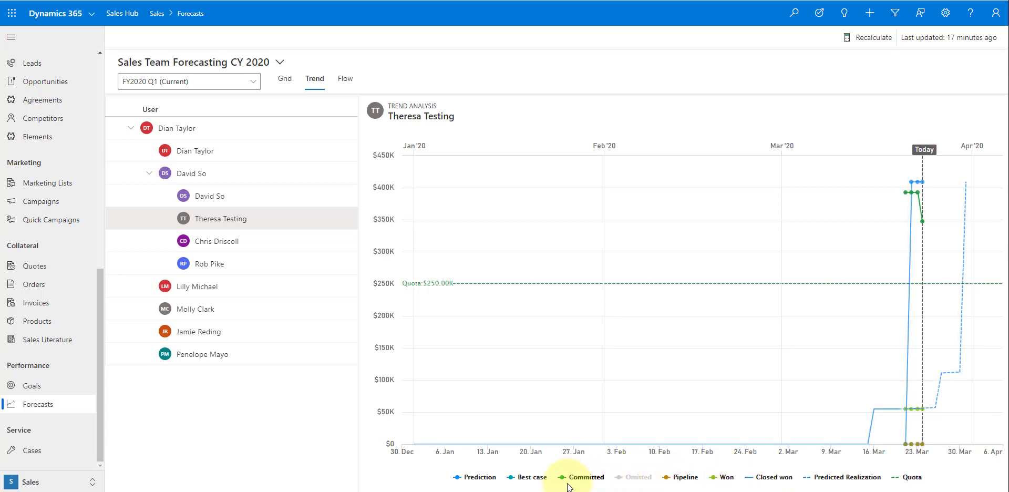
click(531, 478)
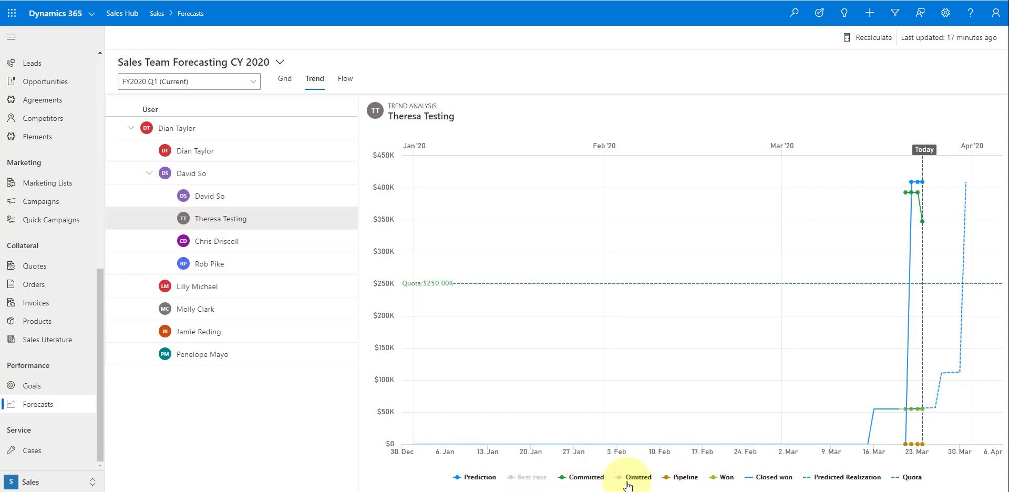
mouse_move(916, 413)
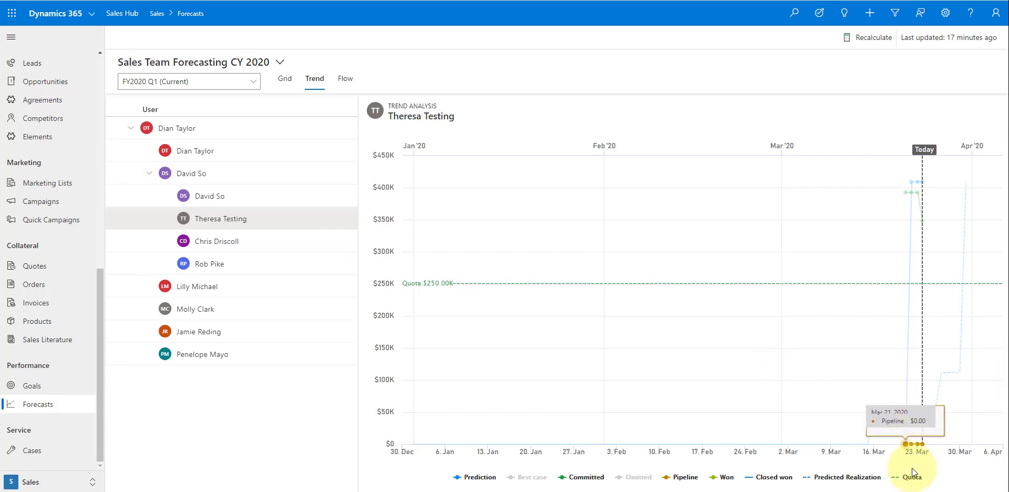
click(635, 477)
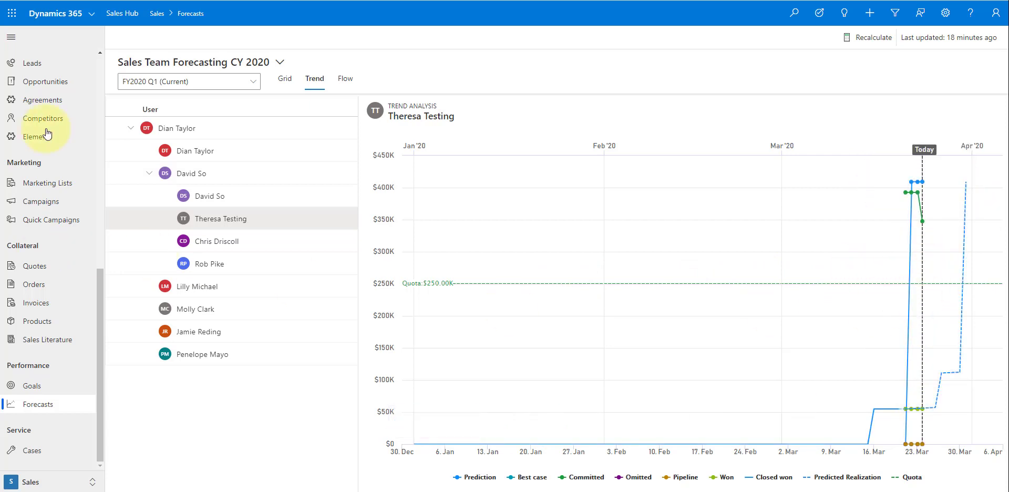
- Load the 2021 team forecast's deals flow comparing 3/16 and 3/21/2020 snapshots, with the team expanded
click(348, 81)
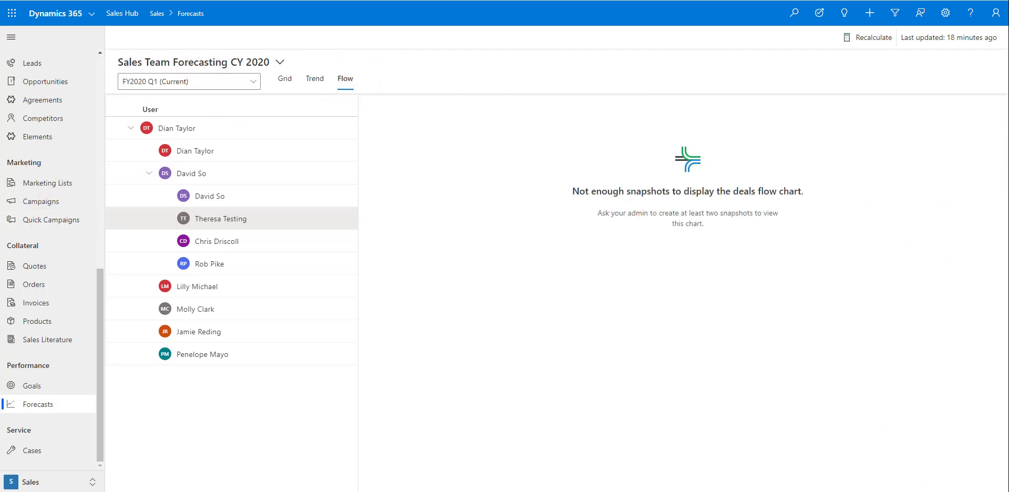
click(279, 62)
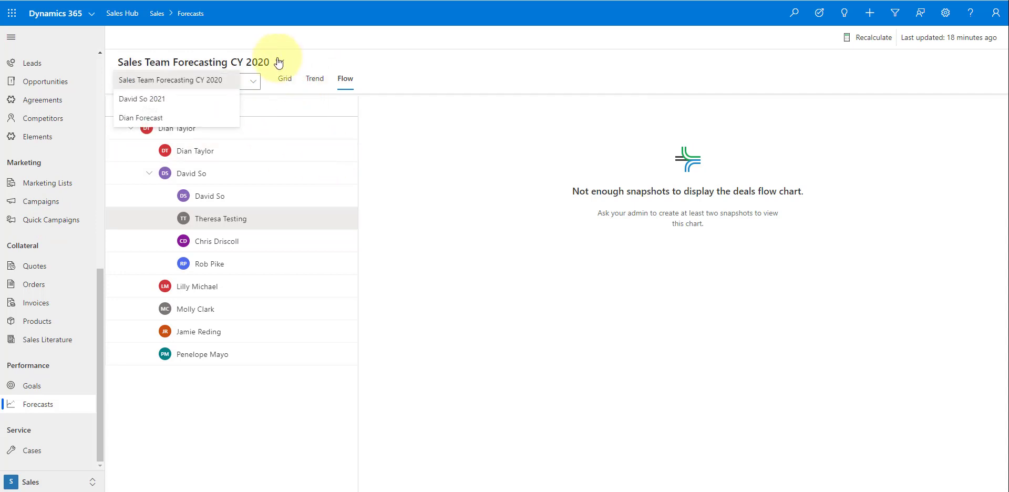
click(140, 99)
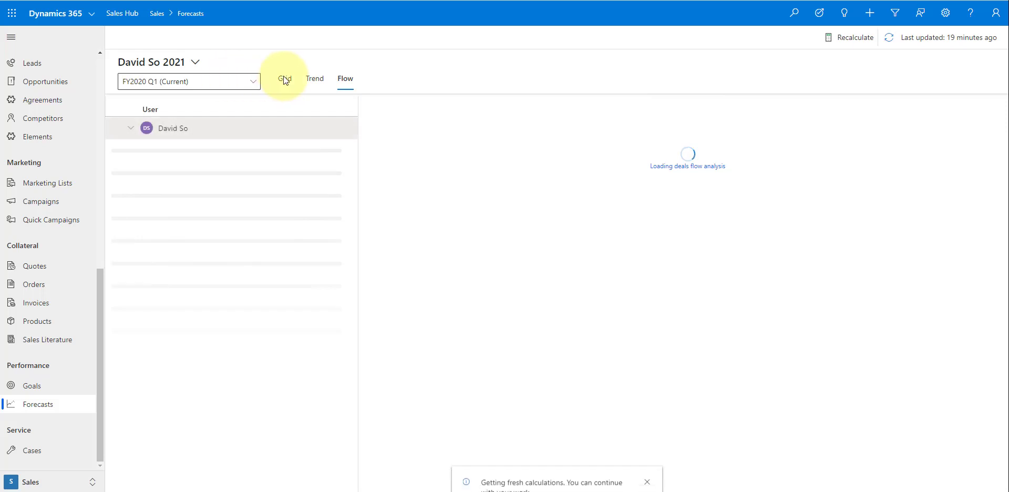
click(131, 129)
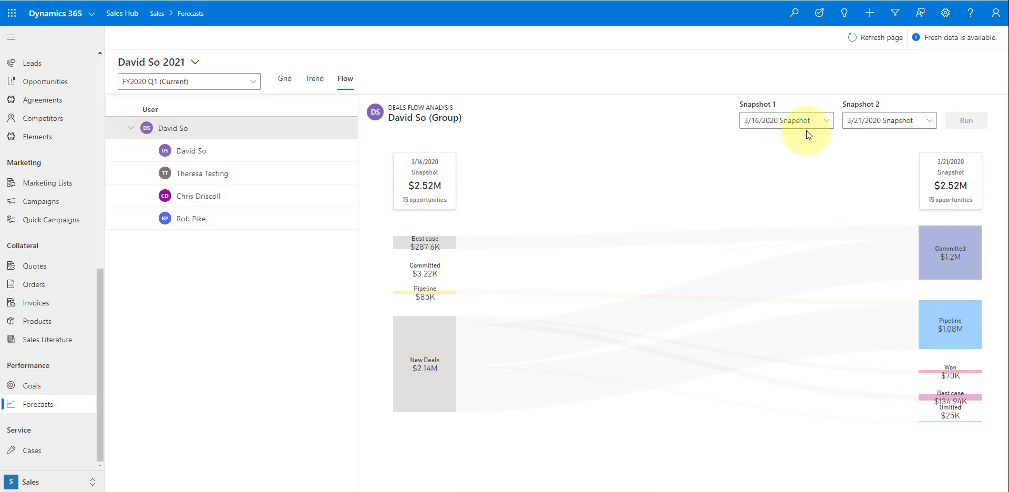
click(828, 122)
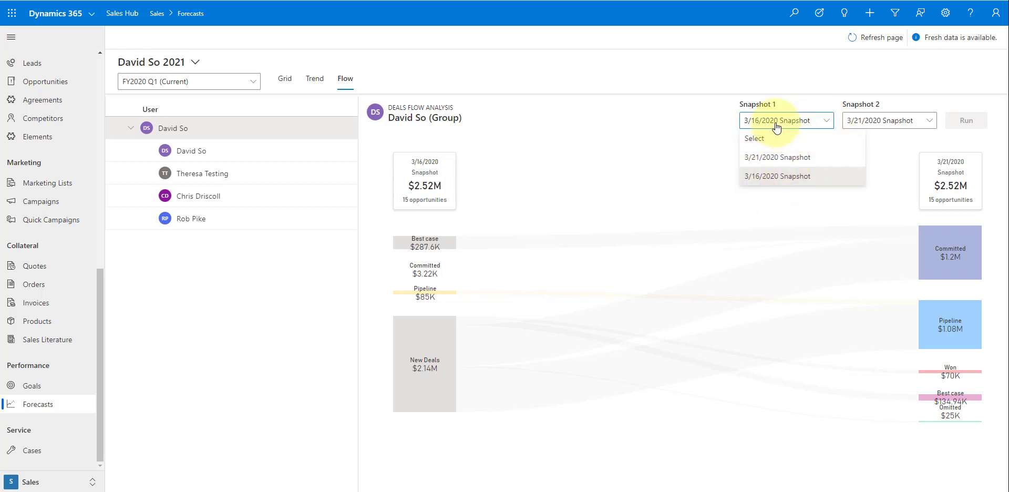
click(938, 87)
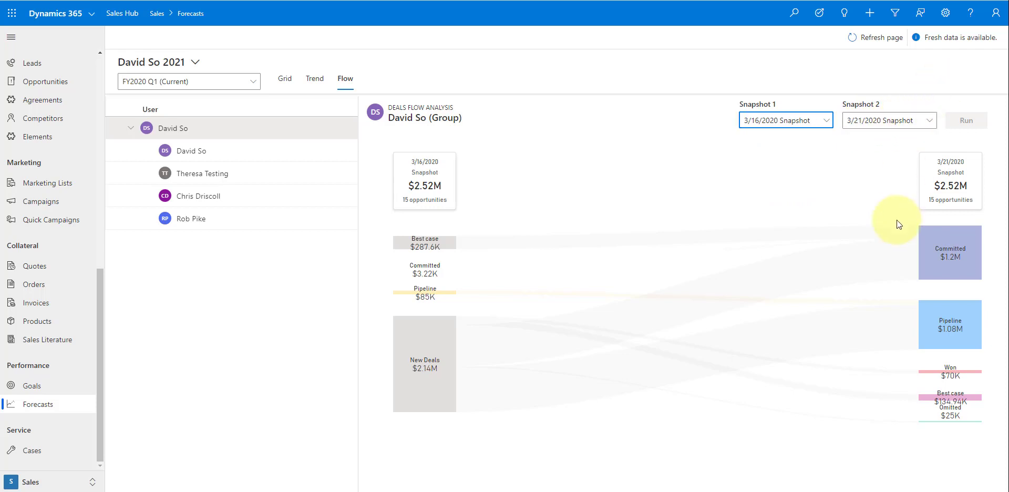
mouse_move(433, 387)
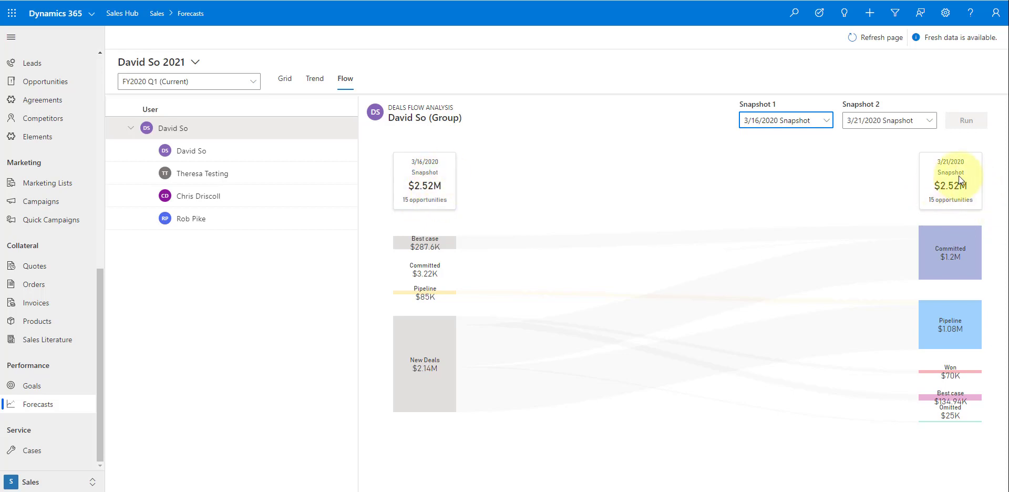
mouse_move(415, 368)
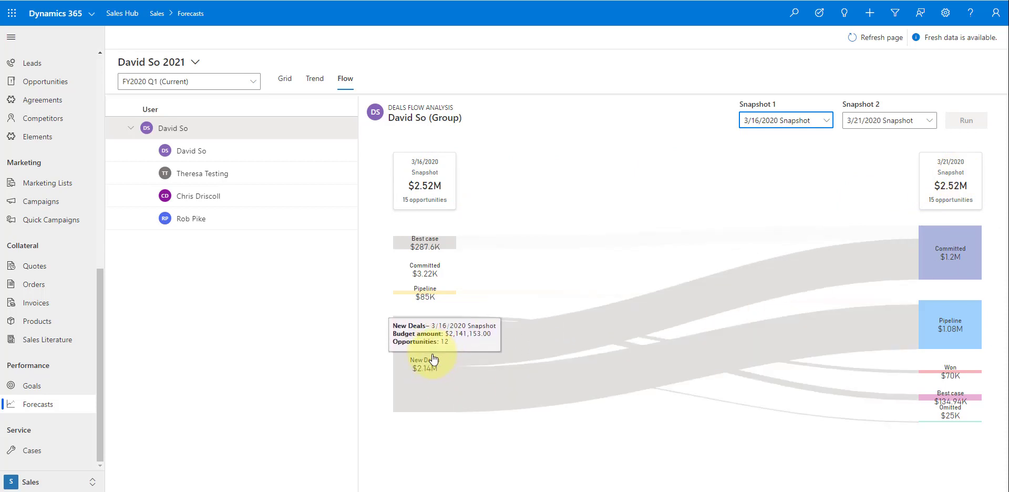
mouse_move(478, 348)
mouse_move(451, 357)
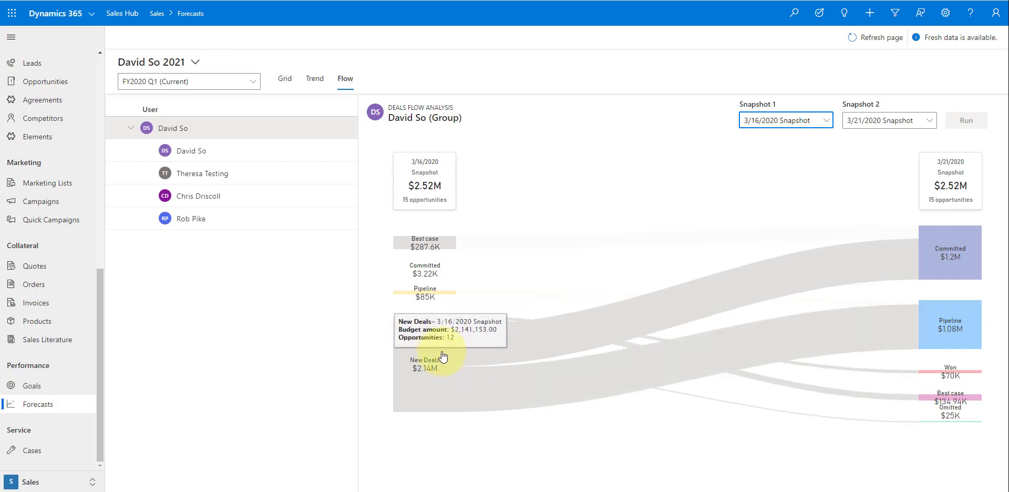
mouse_move(584, 310)
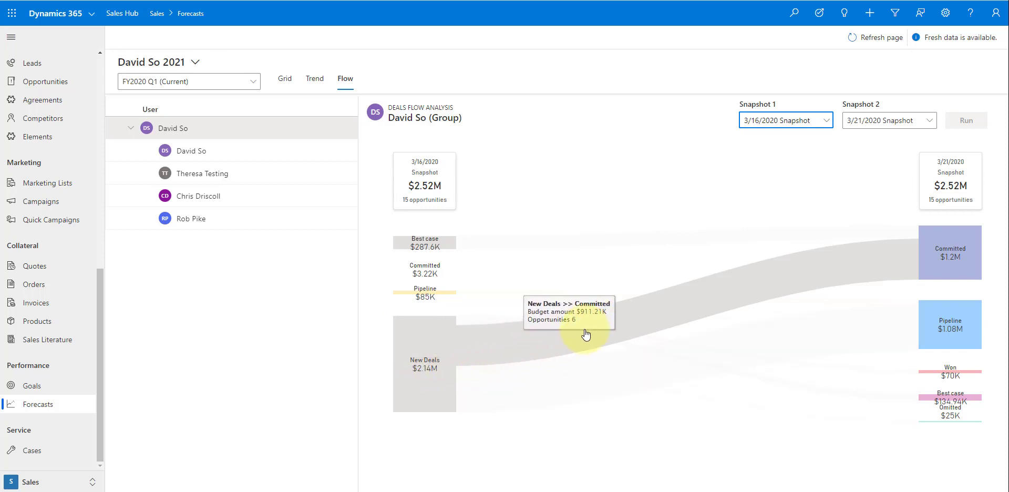
mouse_move(944, 266)
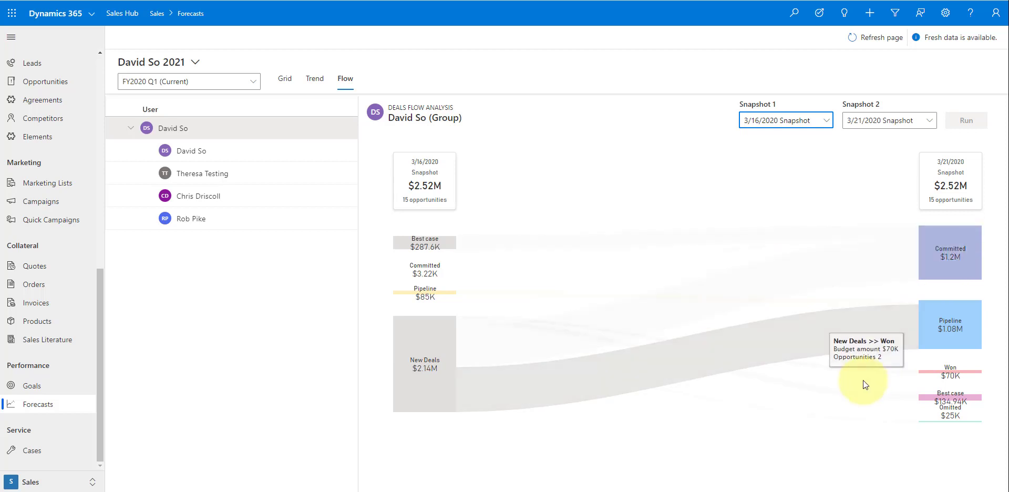
mouse_move(922, 338)
mouse_move(840, 395)
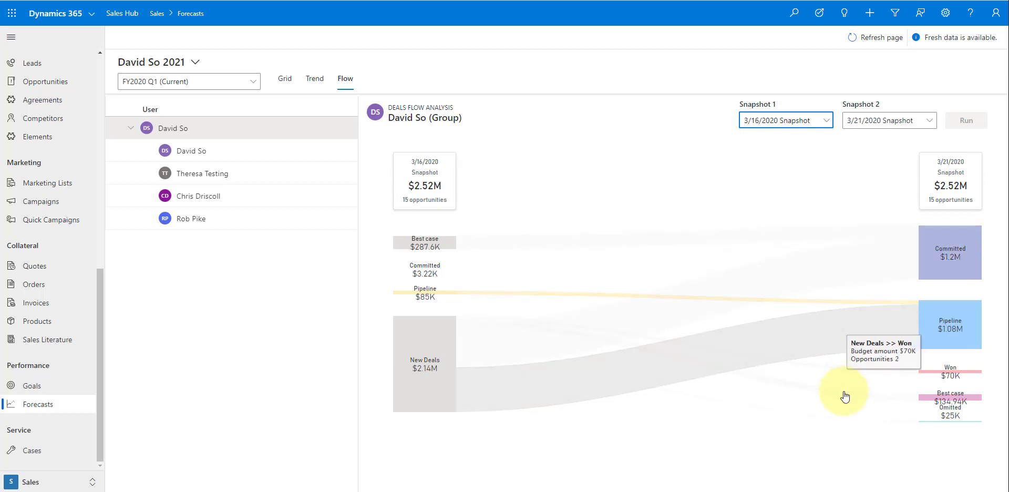
mouse_move(430, 299)
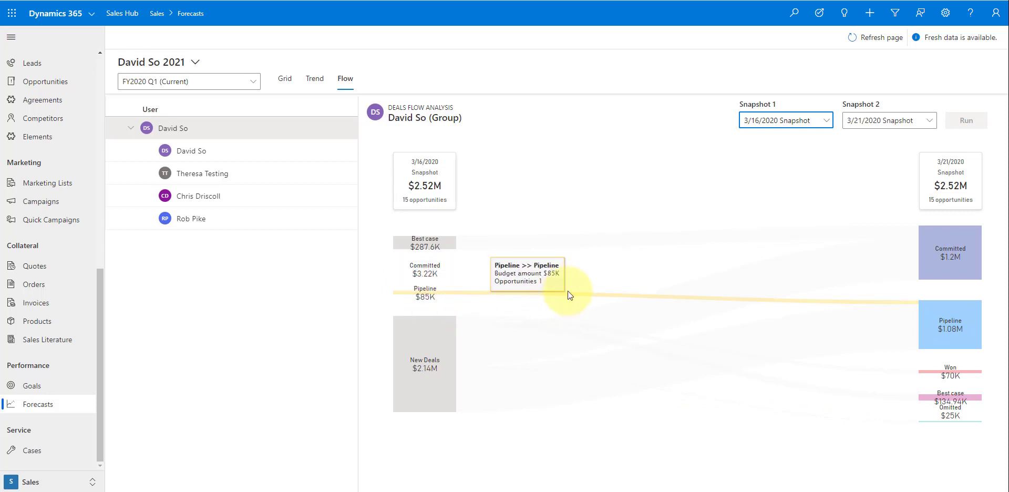
mouse_move(920, 304)
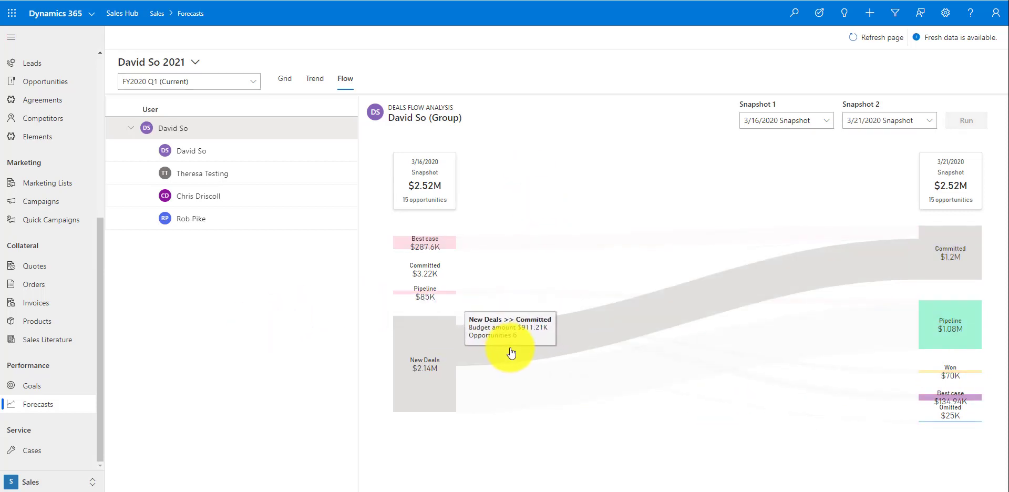
- Inspect the New Deals records, then list the 3/16/2020 Committed records showing Camera Opportunity at $3,216.10
click(491, 346)
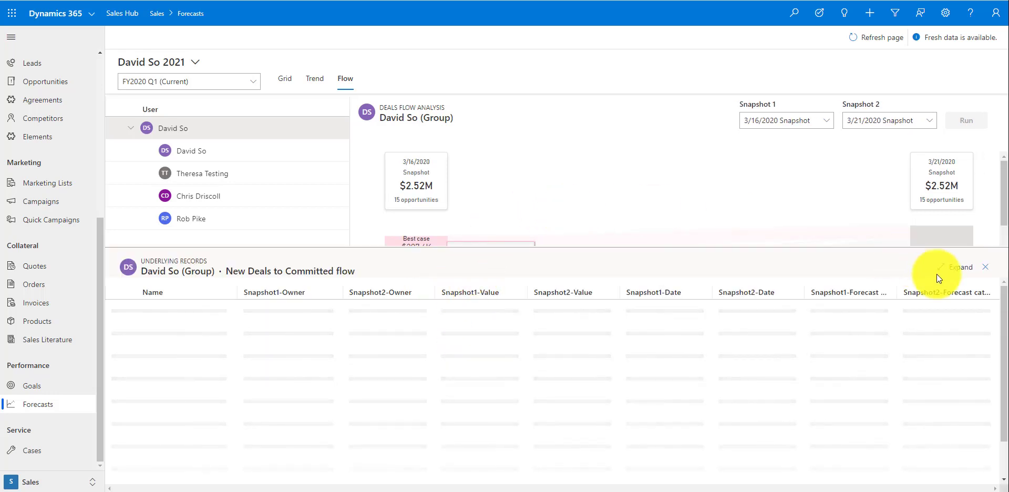
click(984, 267)
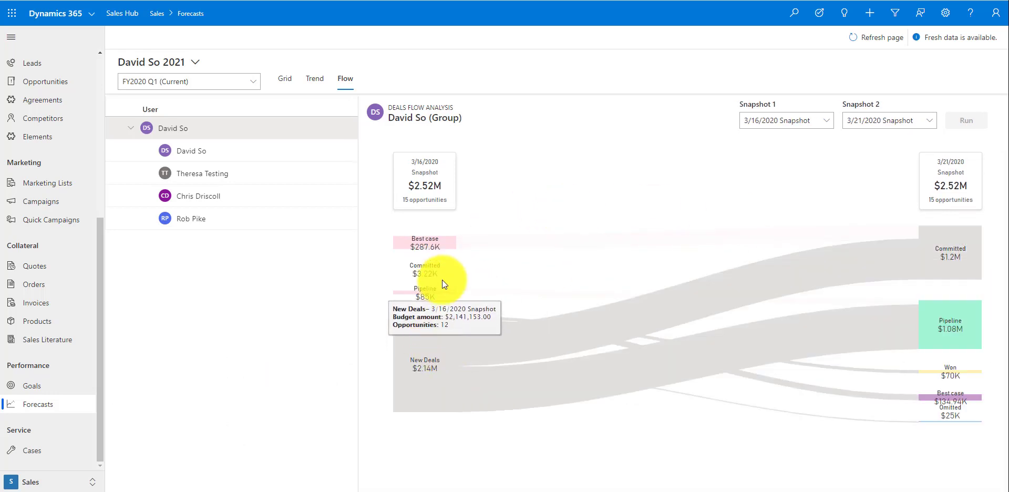
click(425, 357)
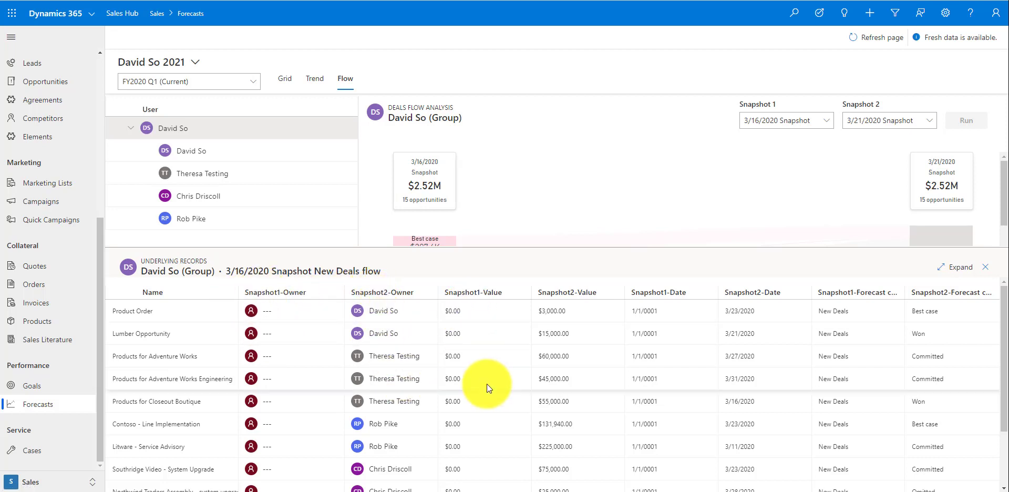
click(987, 268)
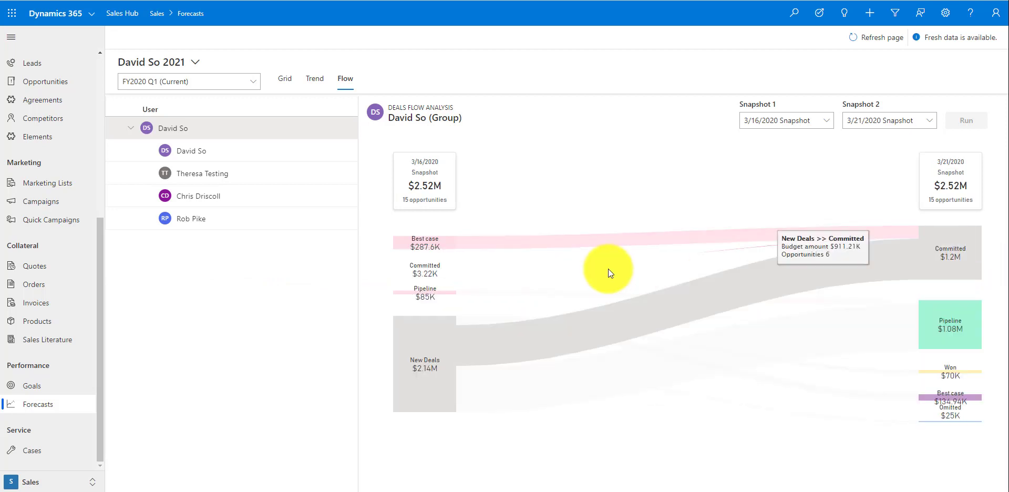
click(433, 274)
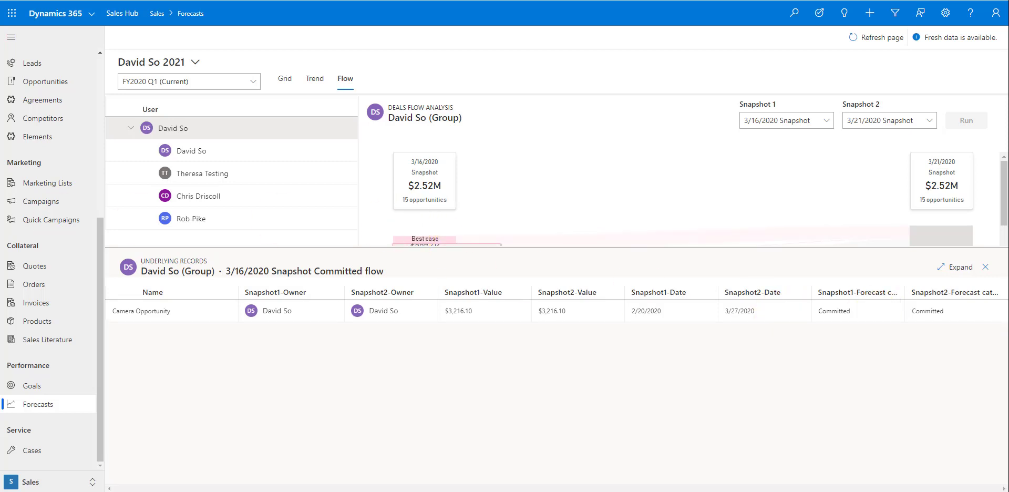
- Close the records panel and go to the Forecast configuration page in App Settings
click(252, 329)
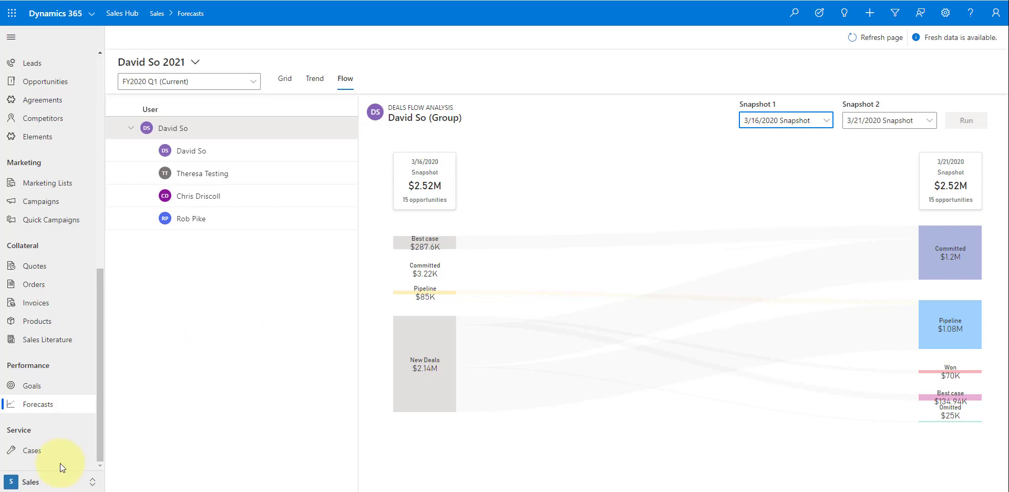
click(52, 483)
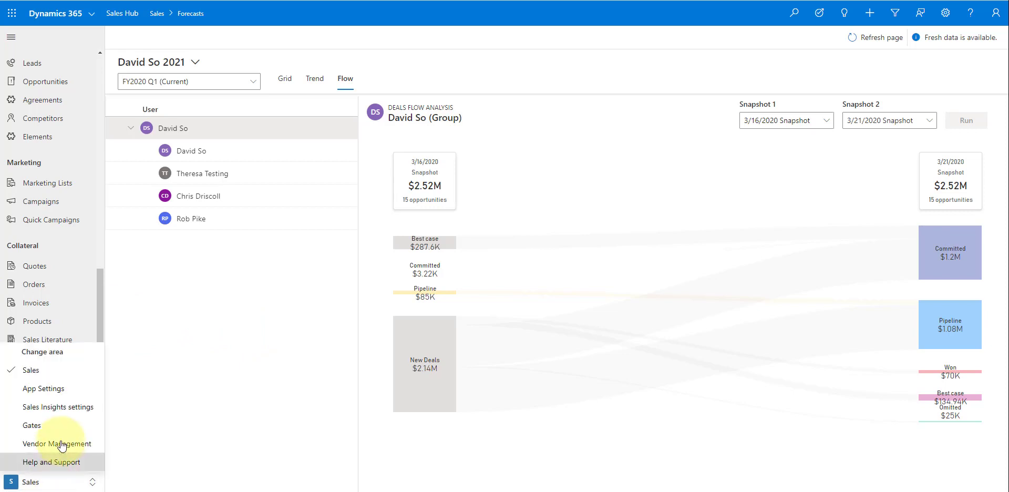
click(60, 390)
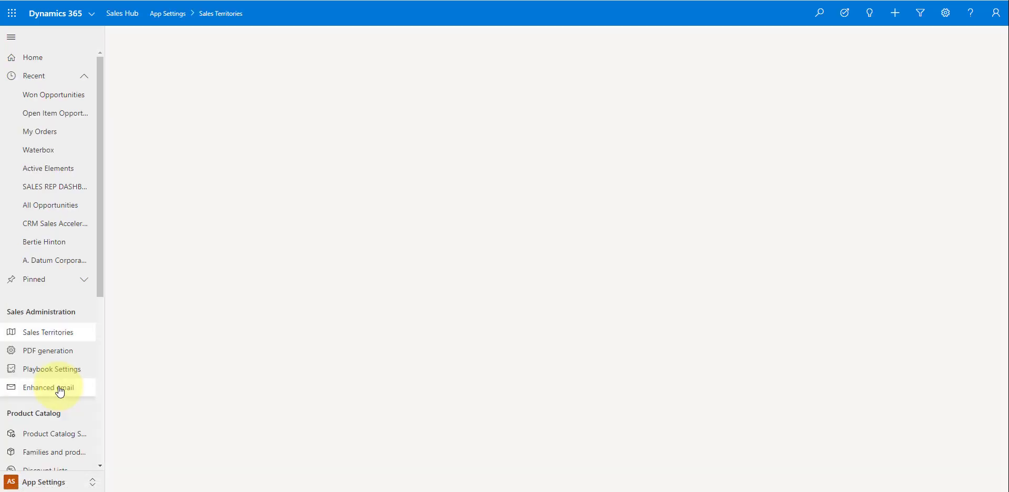
scroll(56, 372, down, 3)
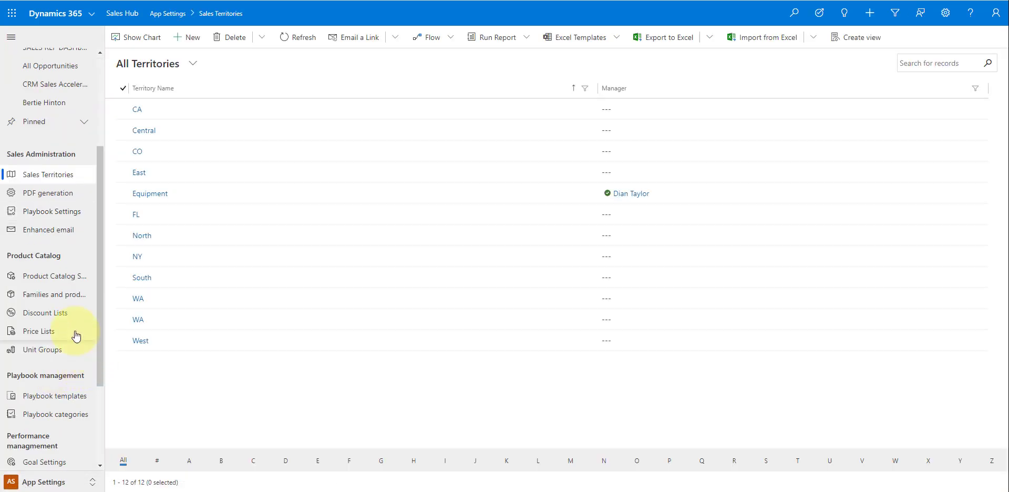
scroll(68, 413, down, 3)
click(73, 406)
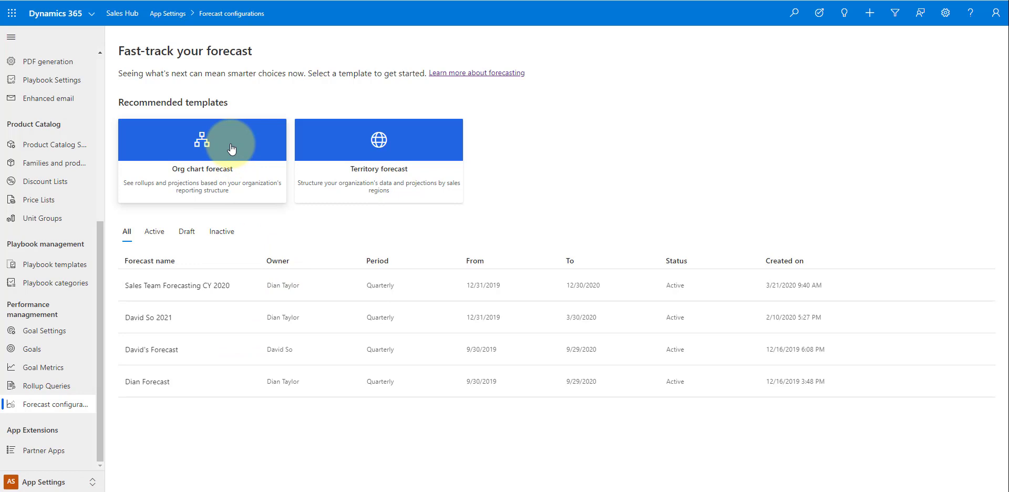
- Start a new forecast from the Org chart template
click(174, 150)
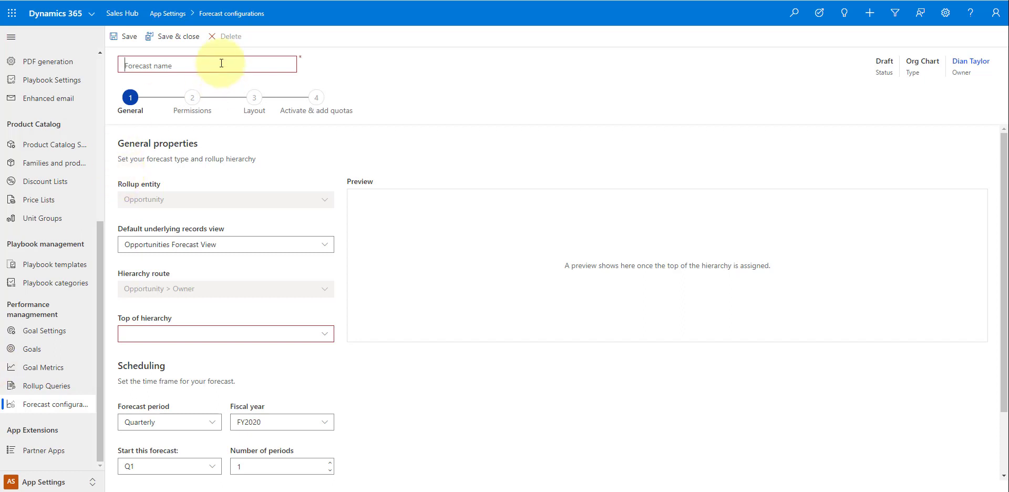
- Name the forecast 'New Forecast', keep Opportunities Forecast View, and choose the top-of-hierarchy user
text(New Forecast)
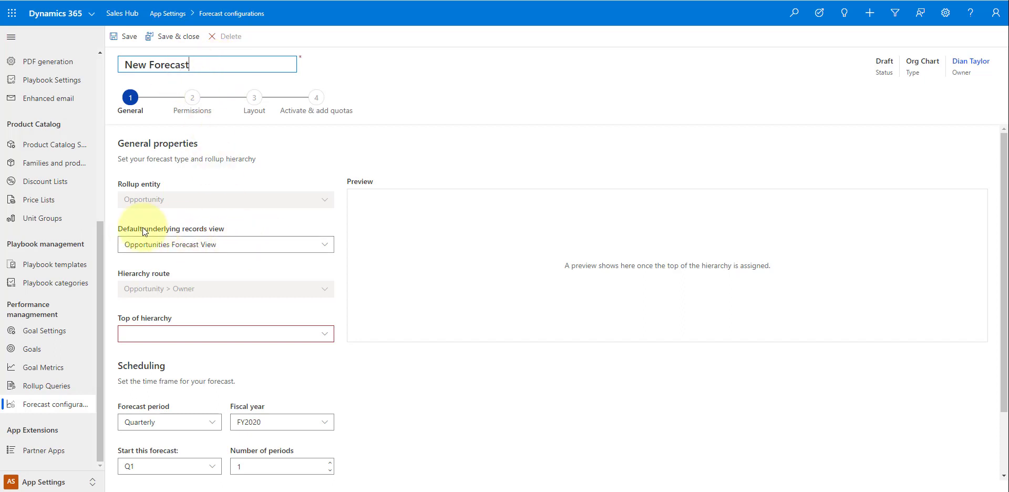
click(209, 245)
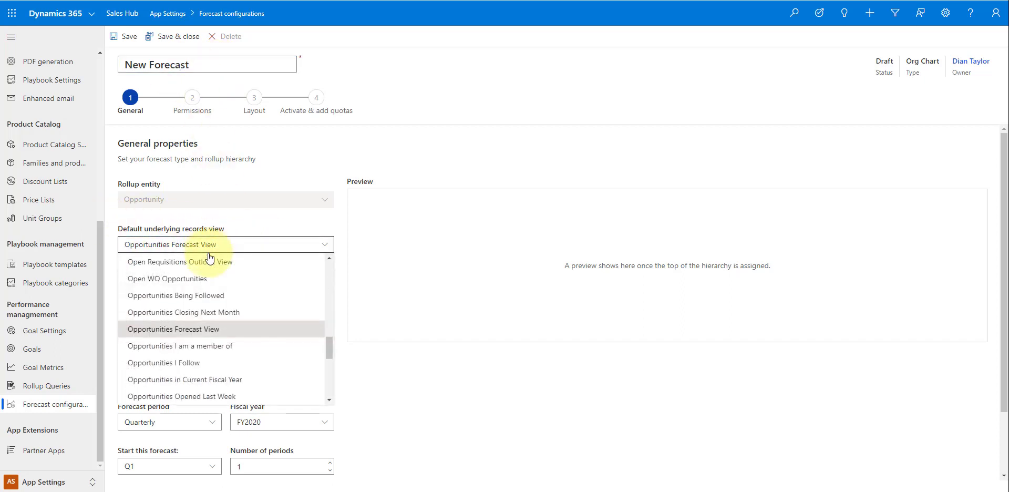
scroll(209, 256, up, 3)
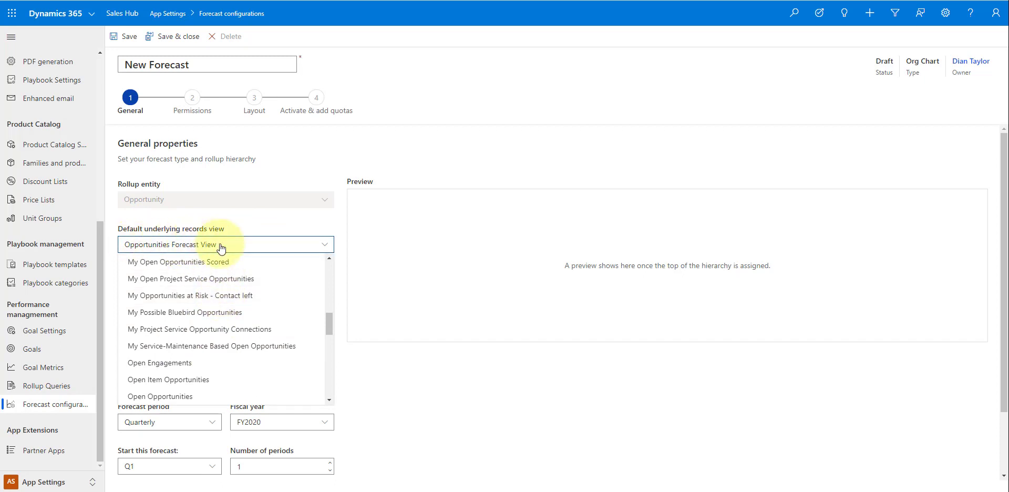
click(221, 245)
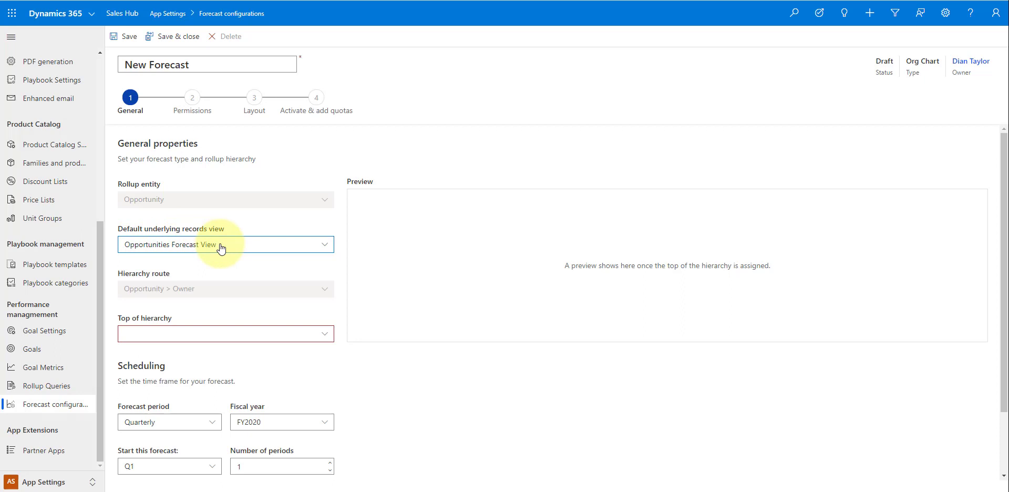
click(384, 273)
scroll(225, 331, down, 3)
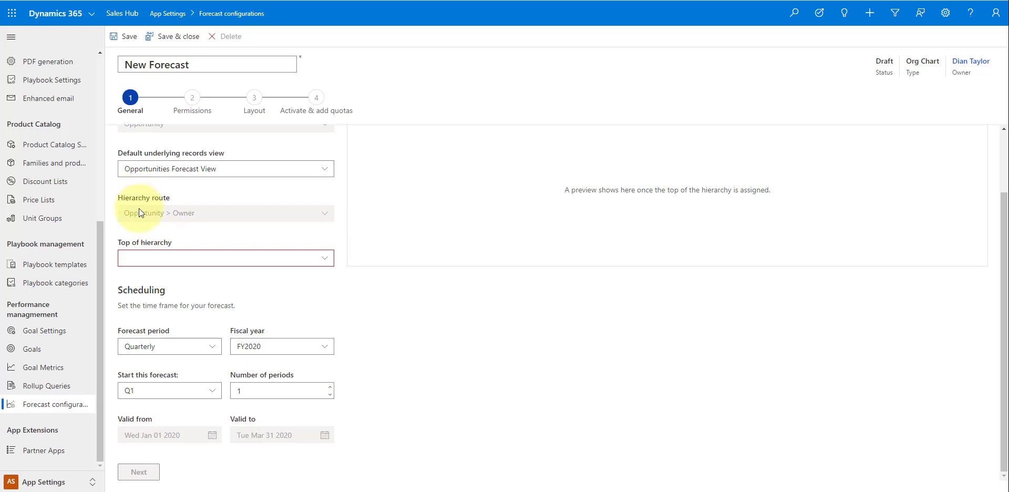
click(329, 259)
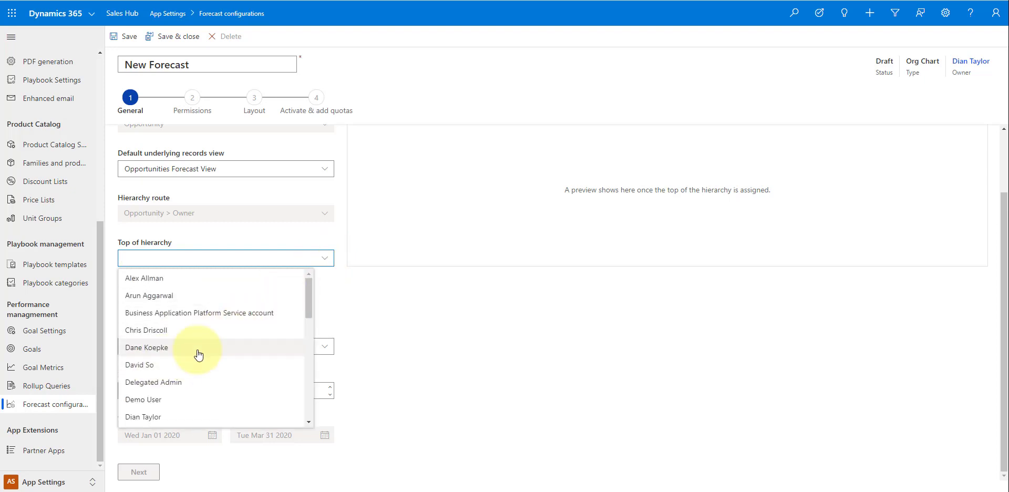
scroll(205, 362, down, 1)
click(167, 370)
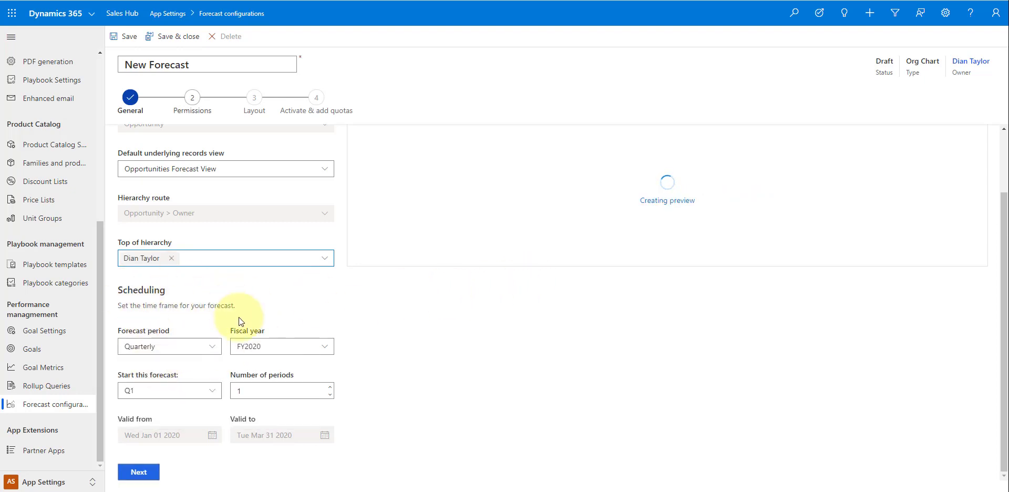
- Keep Quarterly periods starting at Q1, set 4 periods, and continue to Permissions
click(209, 348)
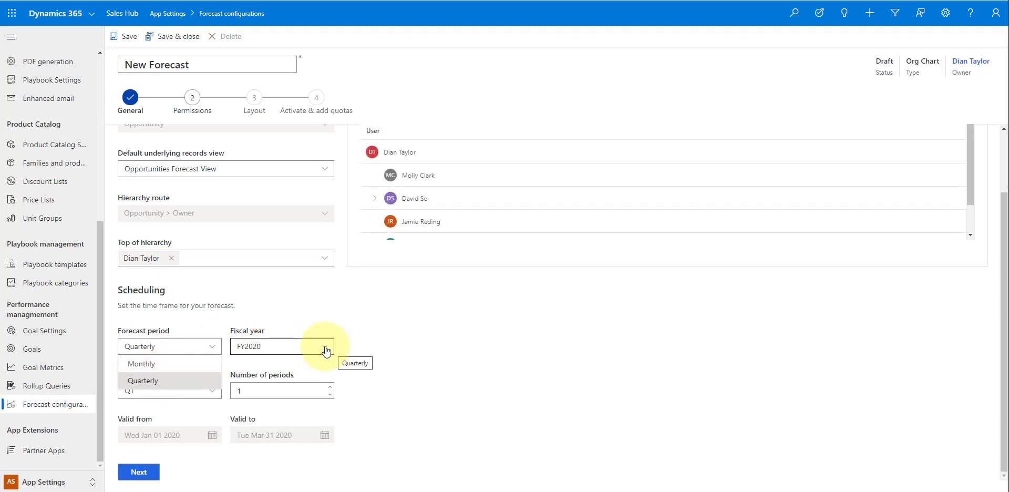
click(259, 346)
click(210, 391)
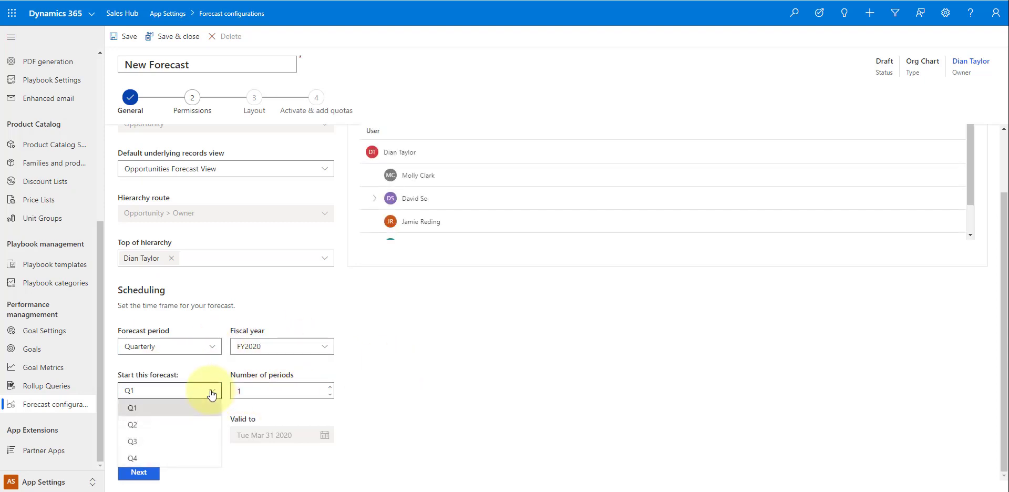
click(331, 386)
click(330, 386)
click(330, 385)
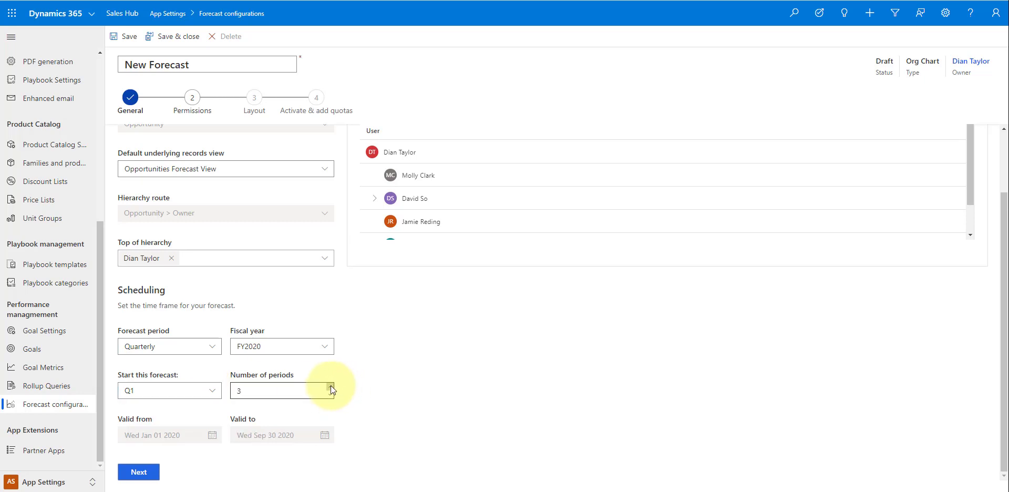
click(330, 386)
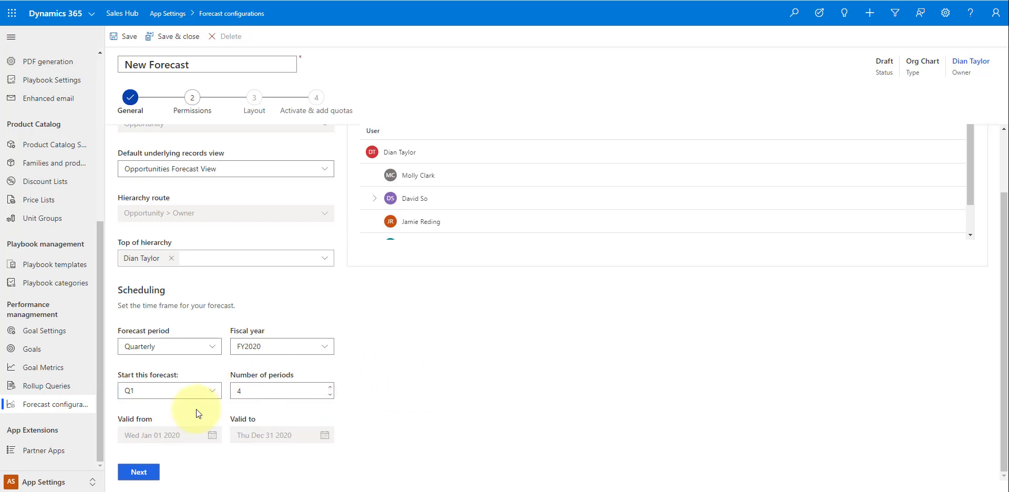
click(138, 473)
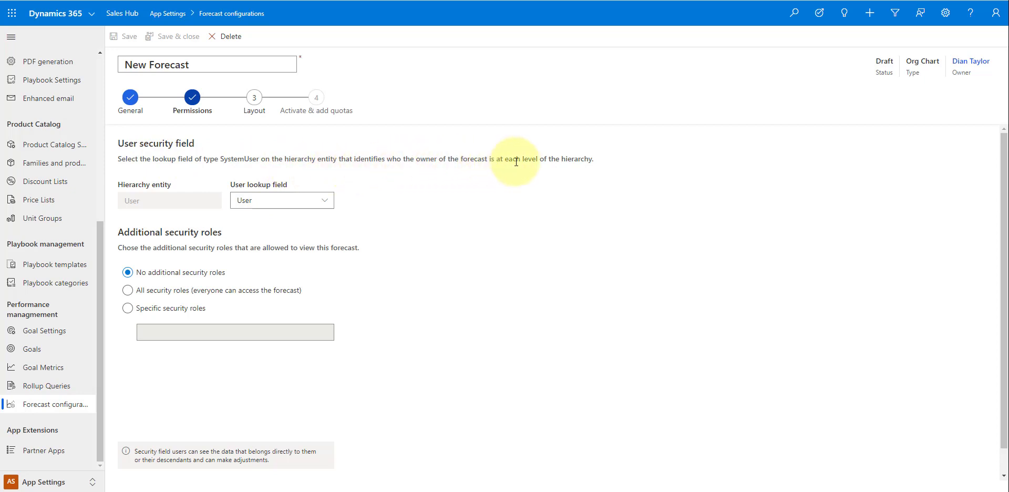
- Keep User as the lookup field, grant all security roles access, and continue to Layout
click(324, 200)
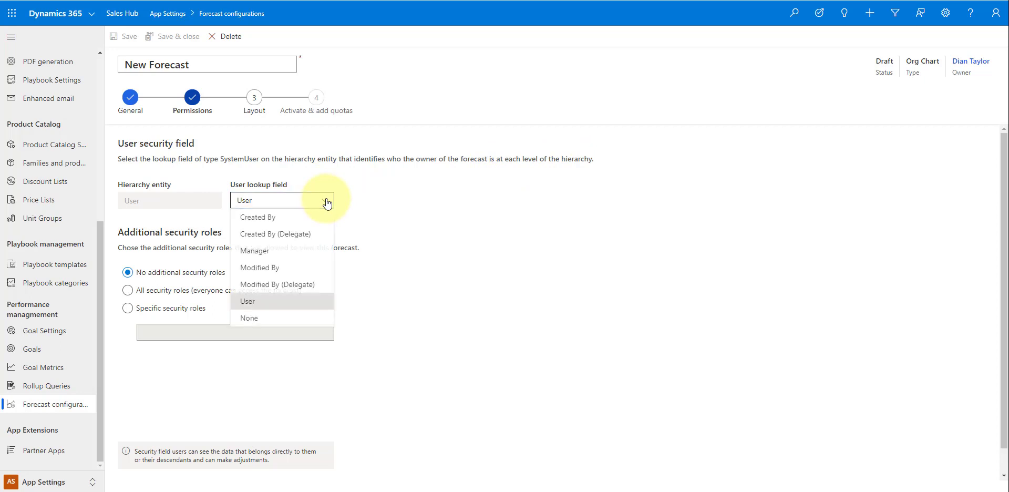
click(248, 302)
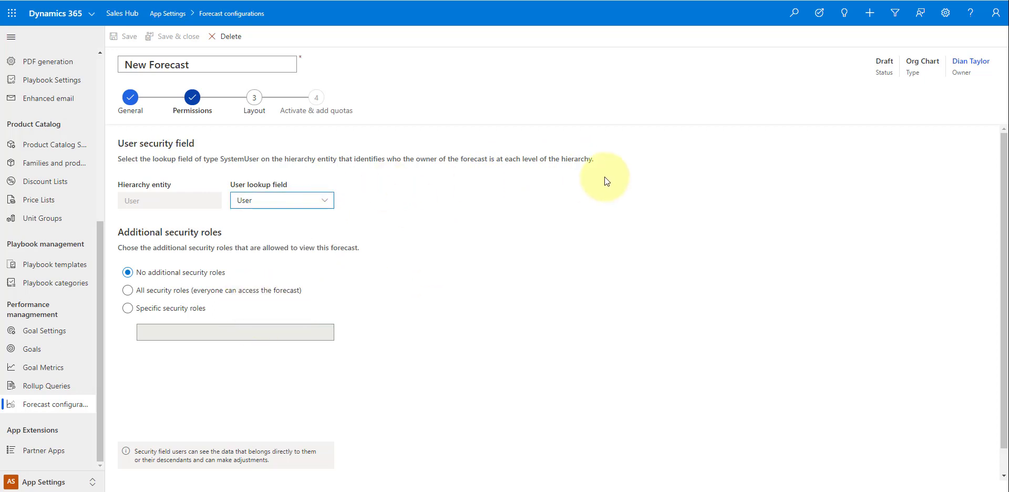
click(187, 290)
scroll(460, 325, down, 1)
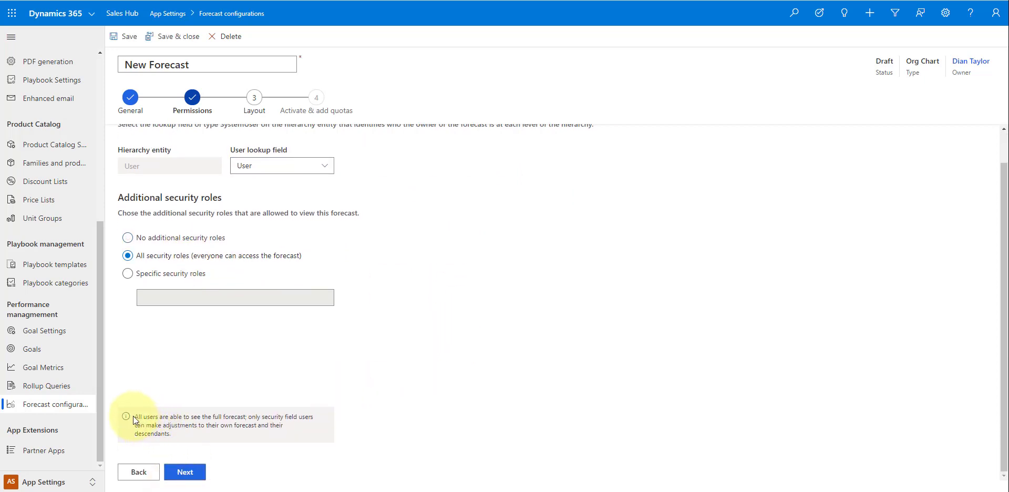
drag(134, 415, 292, 424)
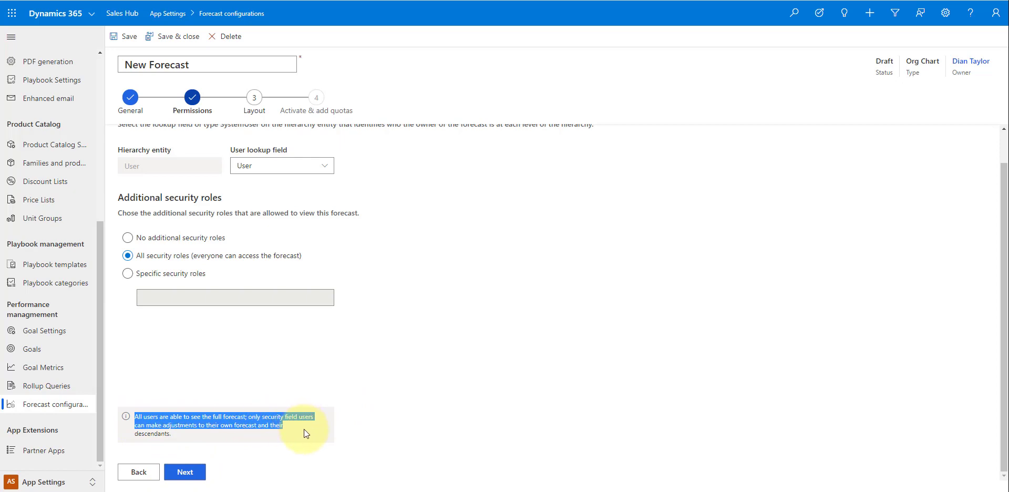
click(350, 416)
click(185, 472)
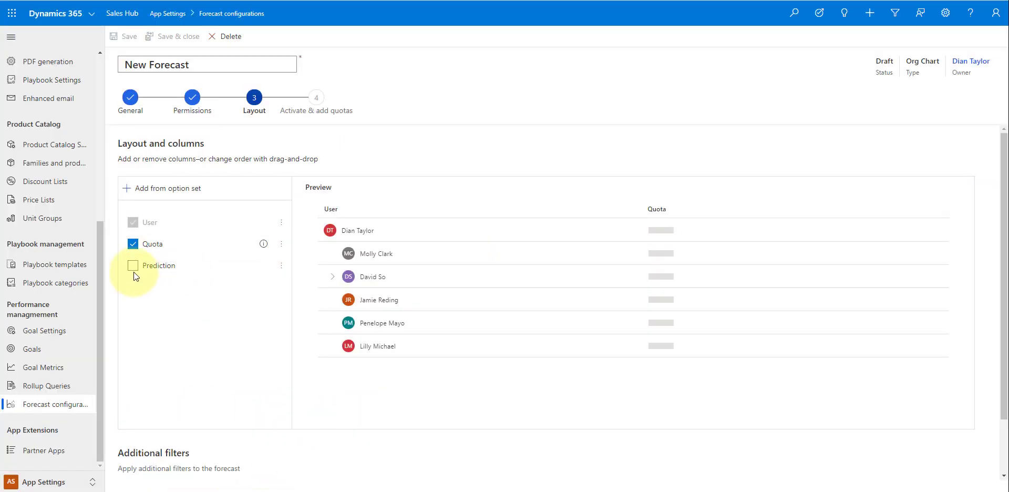
- Add the Prediction column and the Forecast category option set columns, then auto-configure them
click(134, 270)
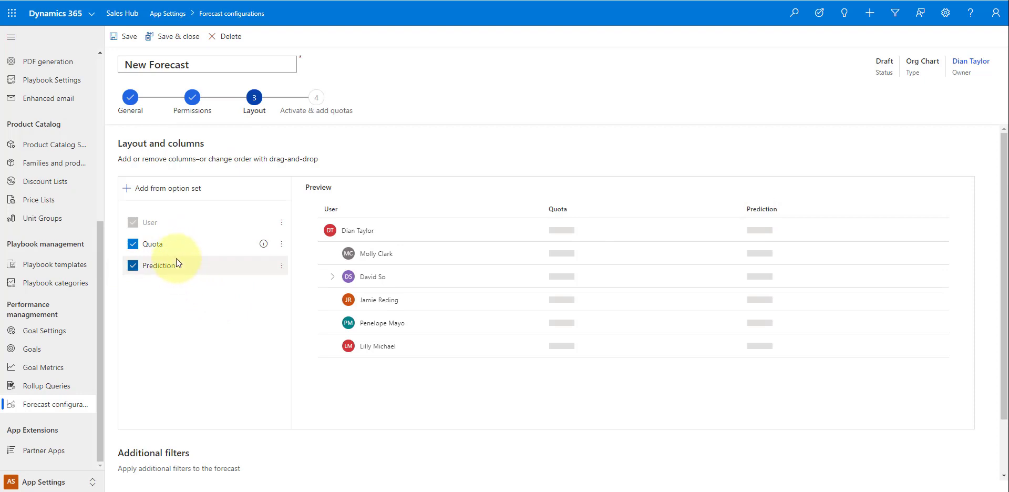
click(176, 190)
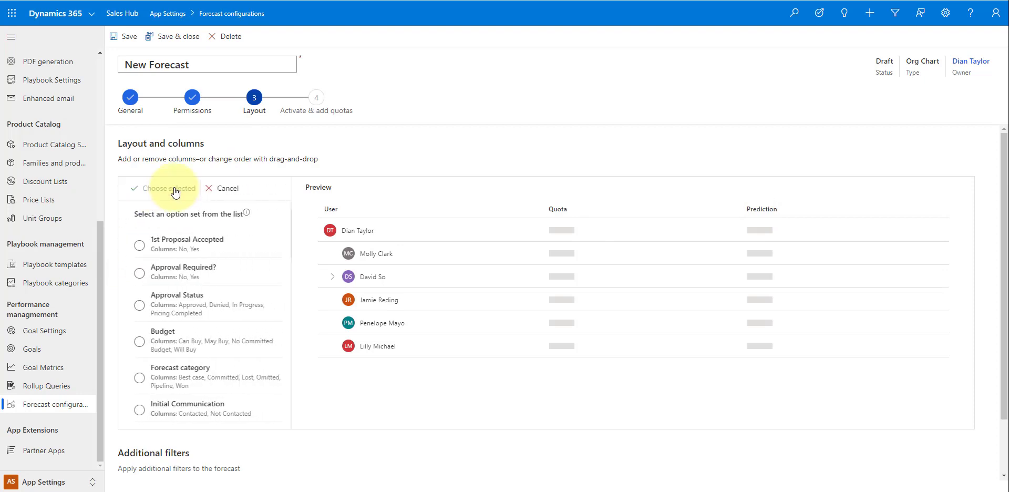
scroll(212, 317, down, 1)
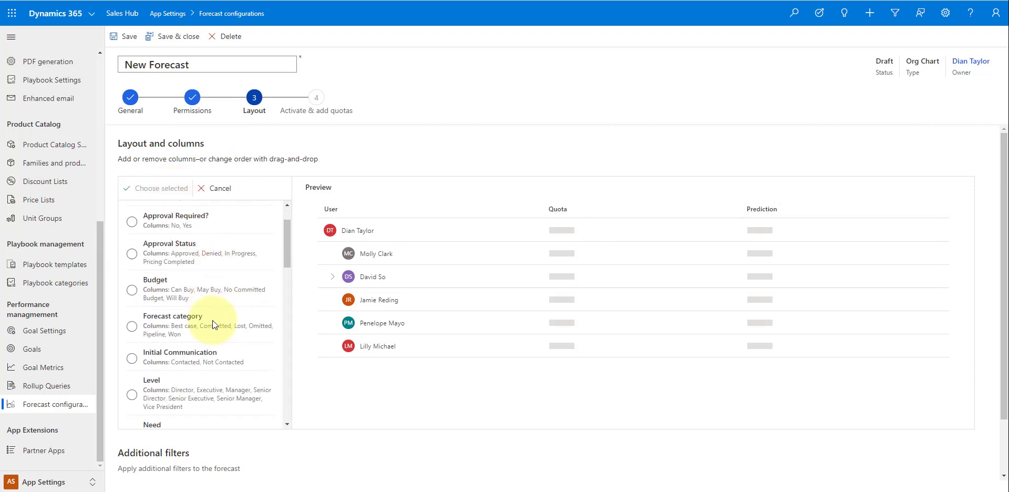
click(131, 324)
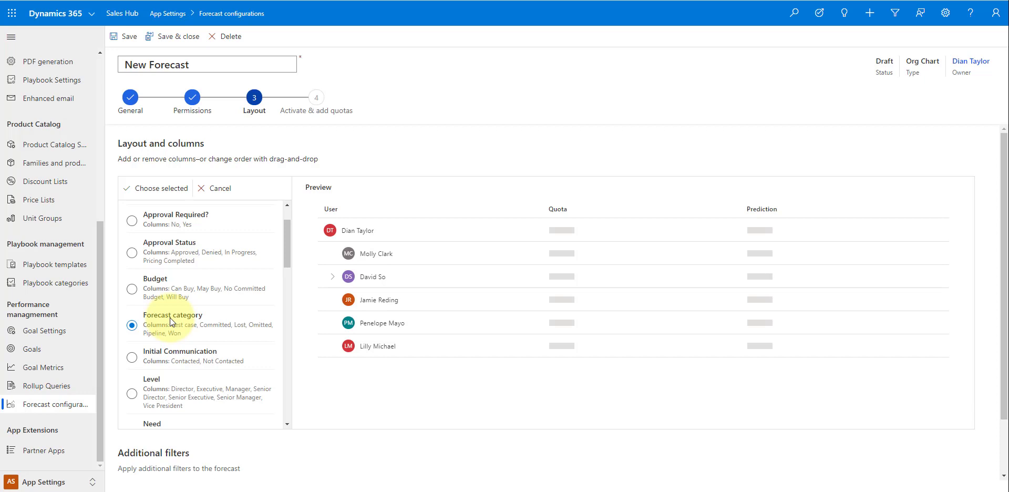
drag(291, 242, 289, 258)
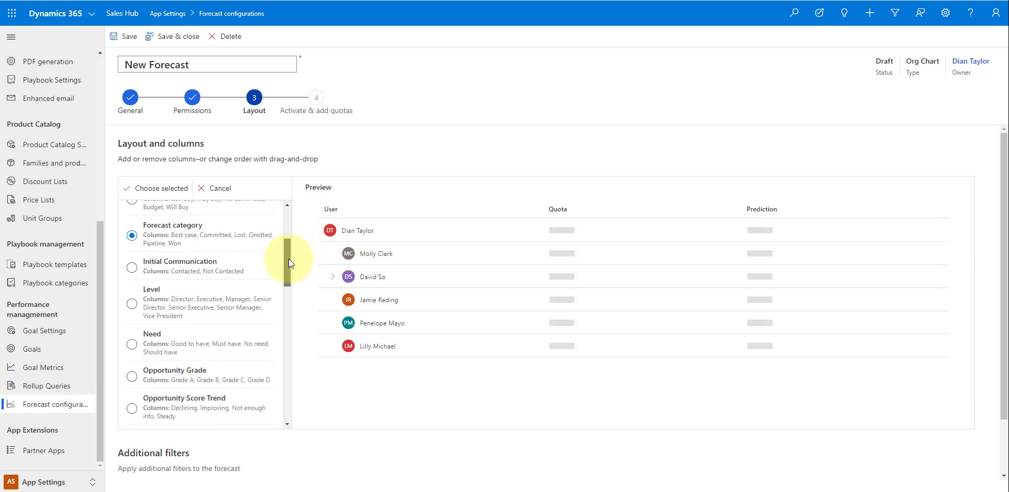
click(157, 190)
click(485, 284)
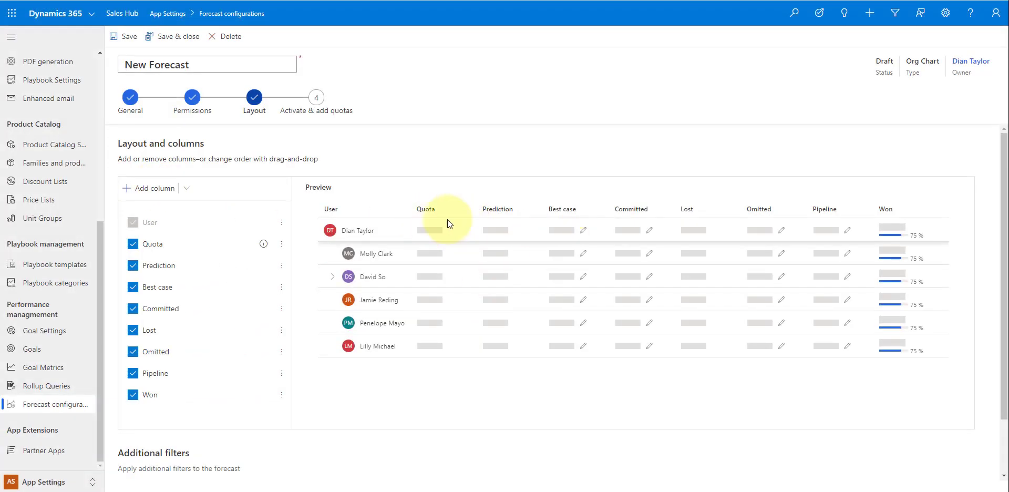
- Move Prediction ahead of Quota and Lost to the end after Won
drag(481, 210, 410, 206)
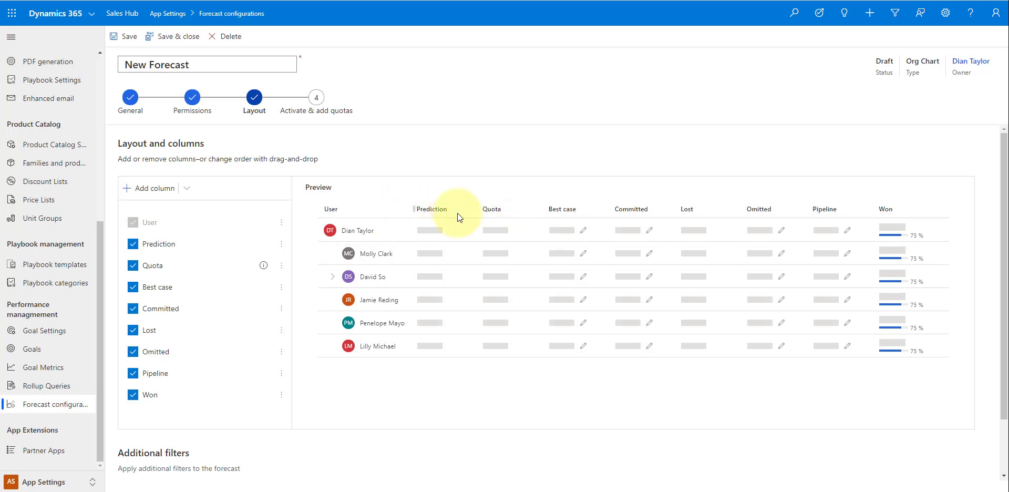
drag(703, 219, 925, 222)
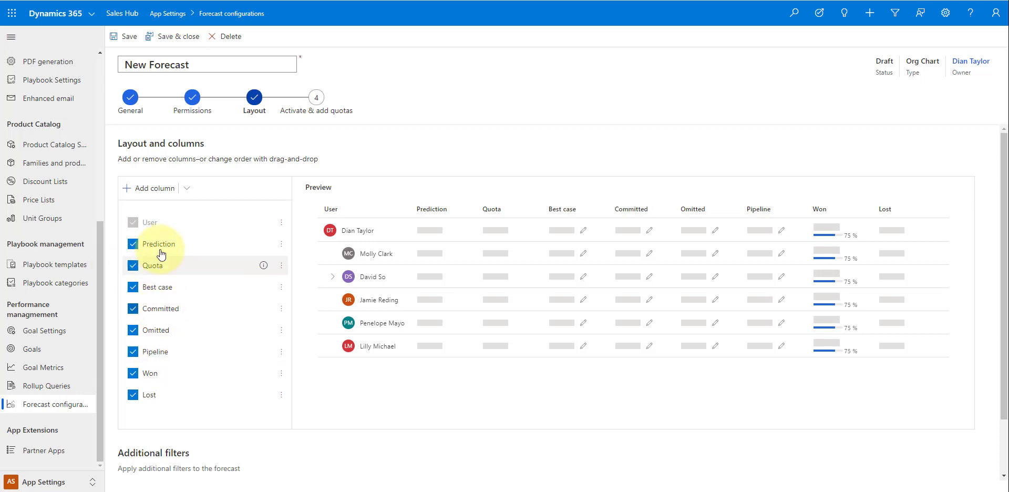
- Start a new forecast column, initially named 'Remainder'
click(186, 190)
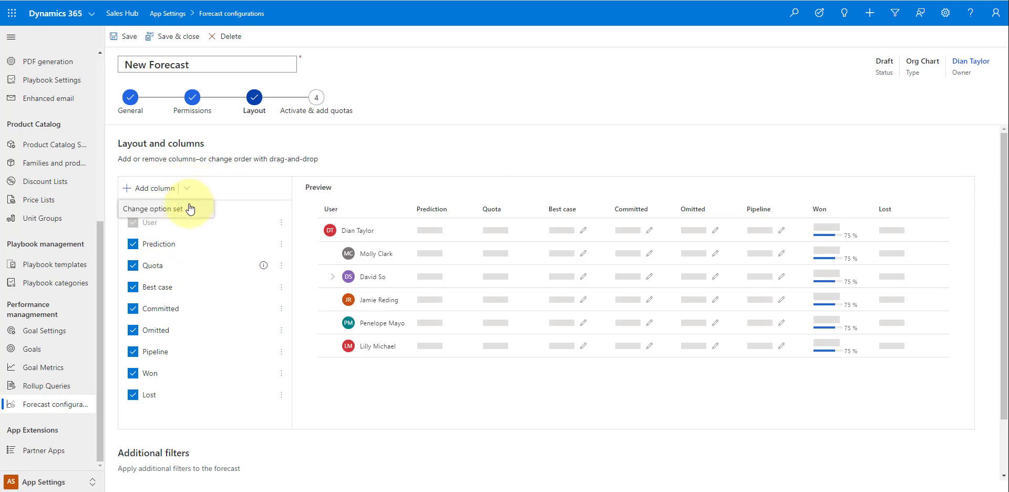
click(153, 188)
click(181, 237)
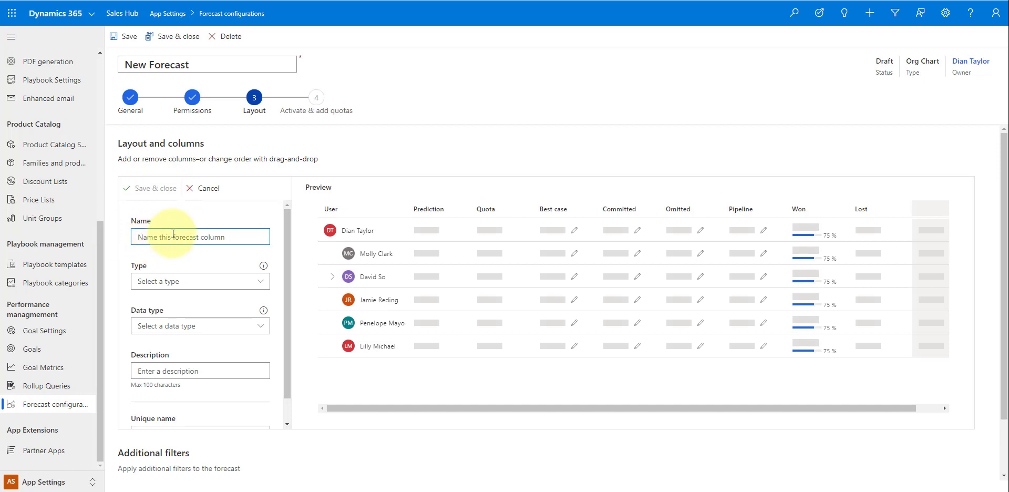
text(Remainder)
- Make the column a Calculated type with the calculation quota-won
click(247, 280)
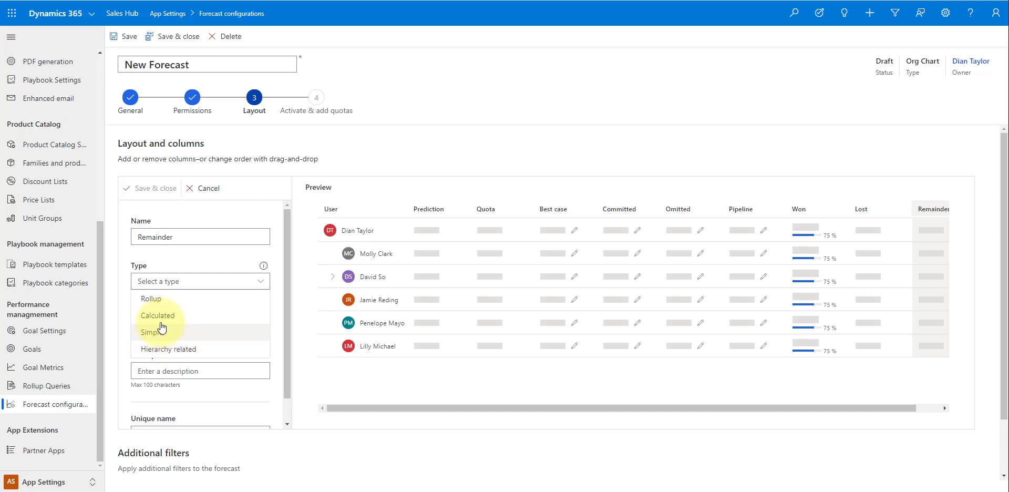
click(176, 315)
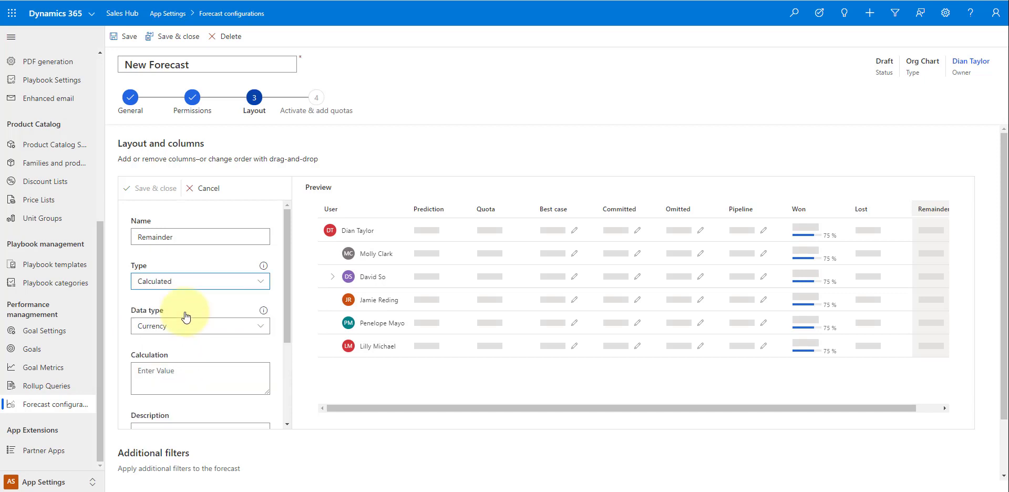
click(171, 370)
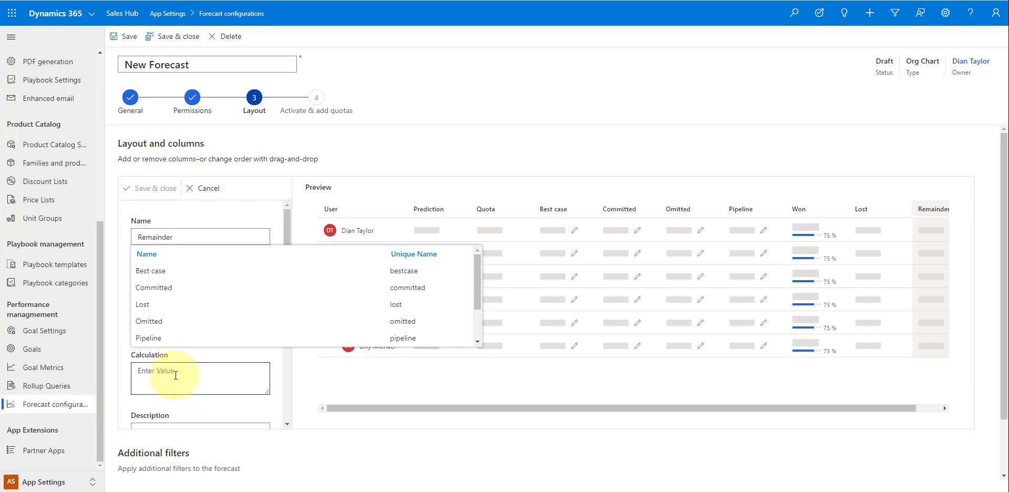
scroll(199, 307, down, 2)
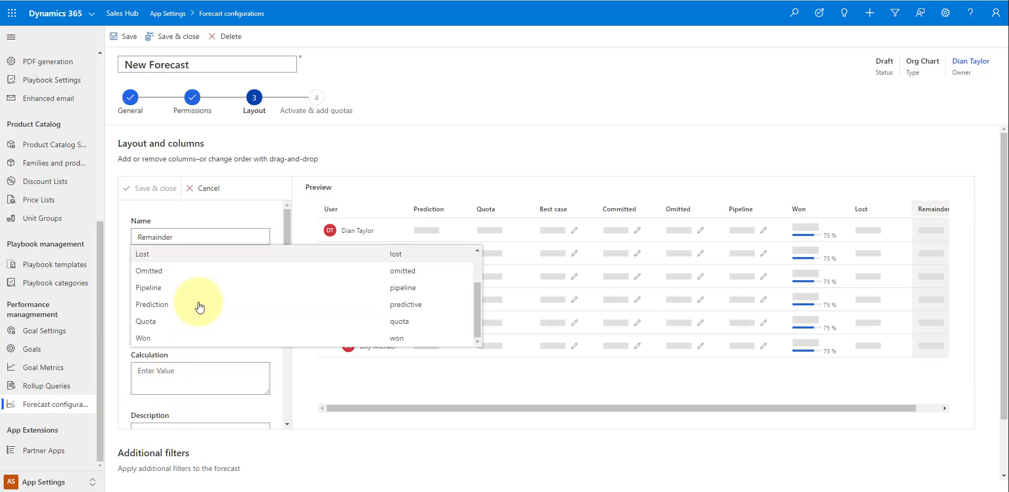
click(176, 322)
text(-)
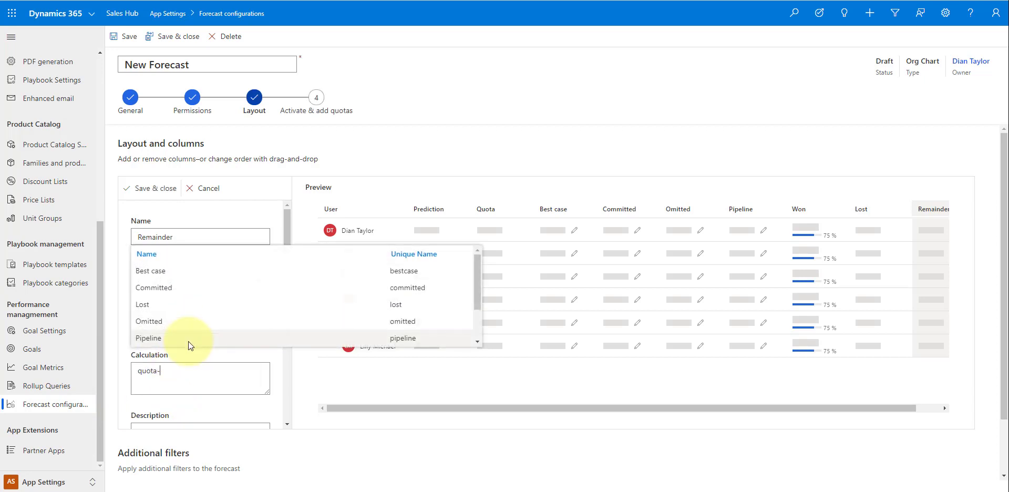
scroll(173, 326, down, 2)
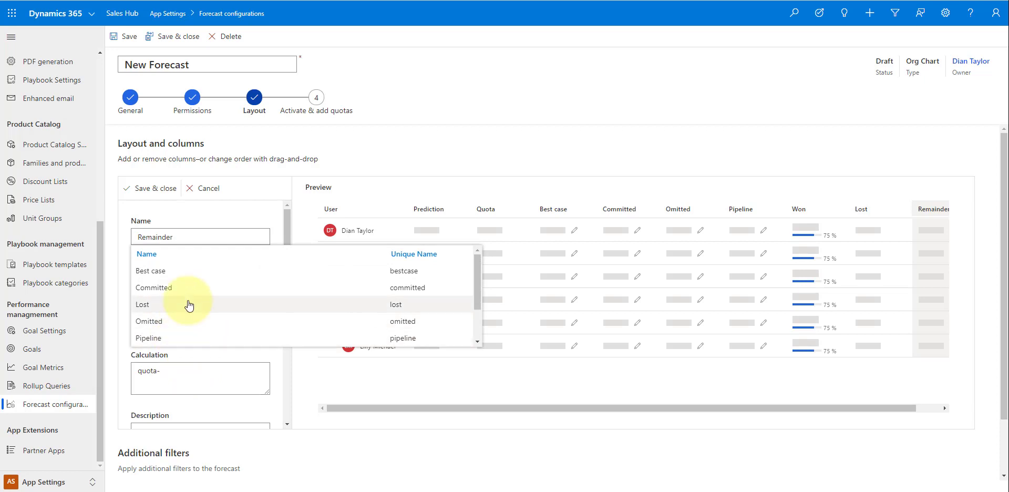
click(159, 339)
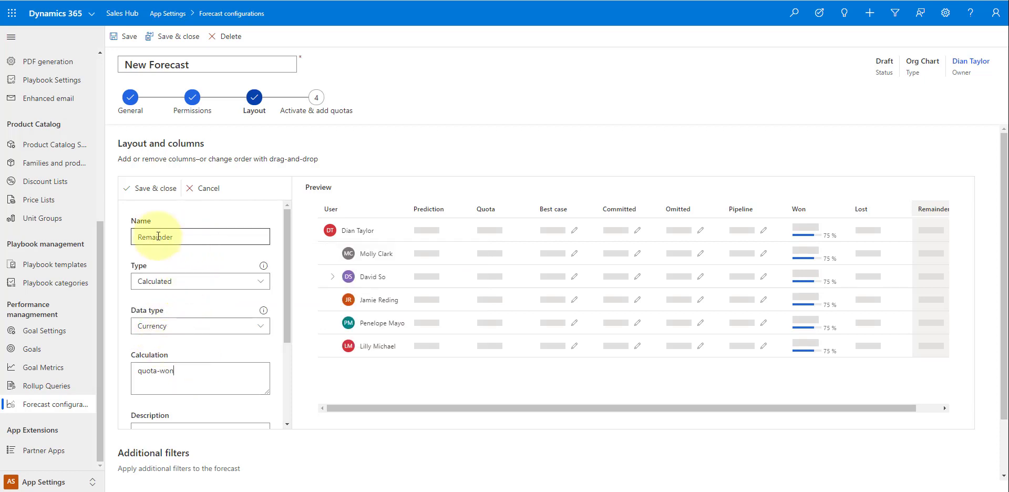
- Rename the column to 'Remaining Amount to Quota', keeping it out of the trend chart
click(190, 235)
key(BackSpace)
key(BackSpace)
key(BackSpace)
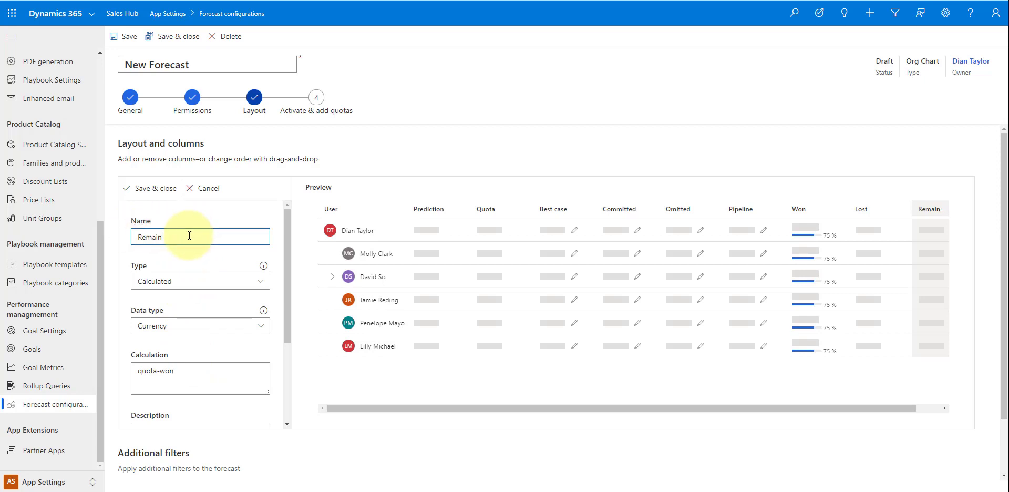
text(ing Amoun)
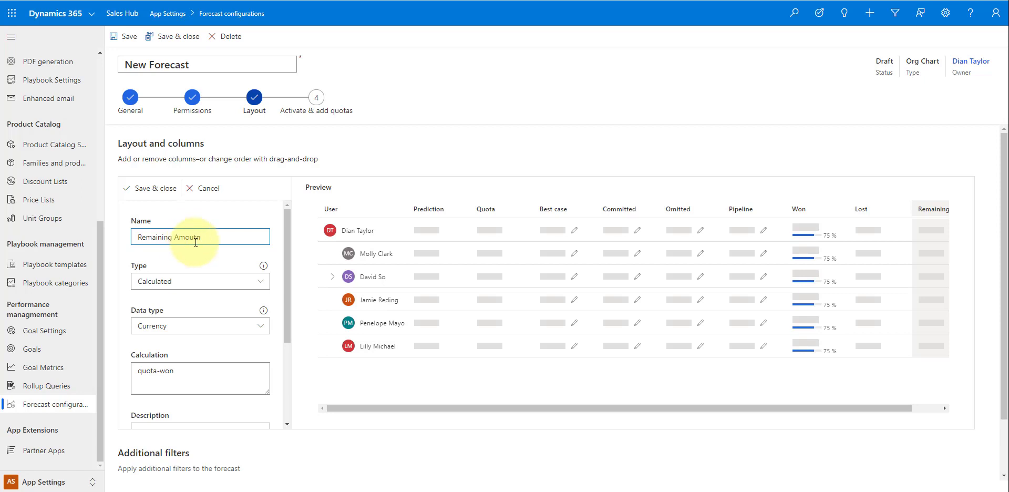
text(t to QUote)
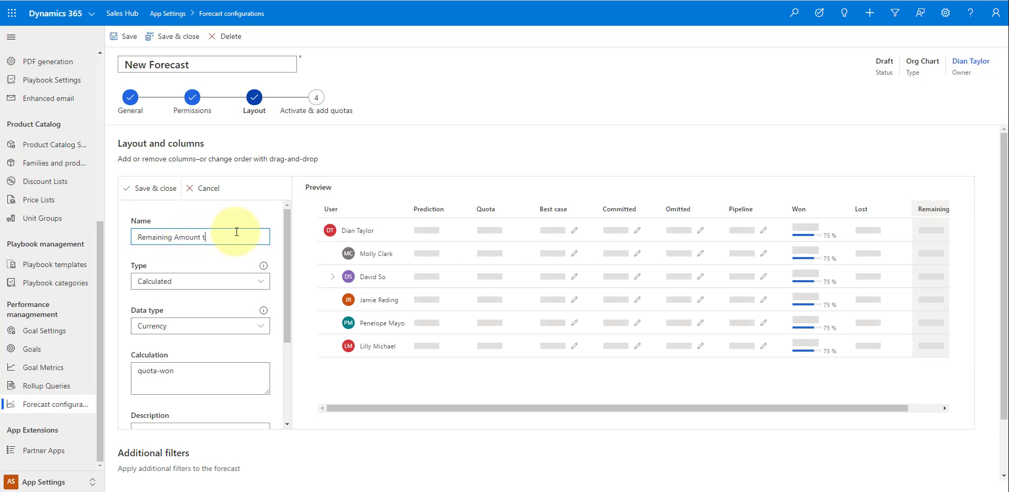
key(BackSpace)
key(BackSpace)
key(BackSpace)
key(BackSpace)
text(uota)
scroll(180, 319, down, 2)
scroll(184, 323, down, 1)
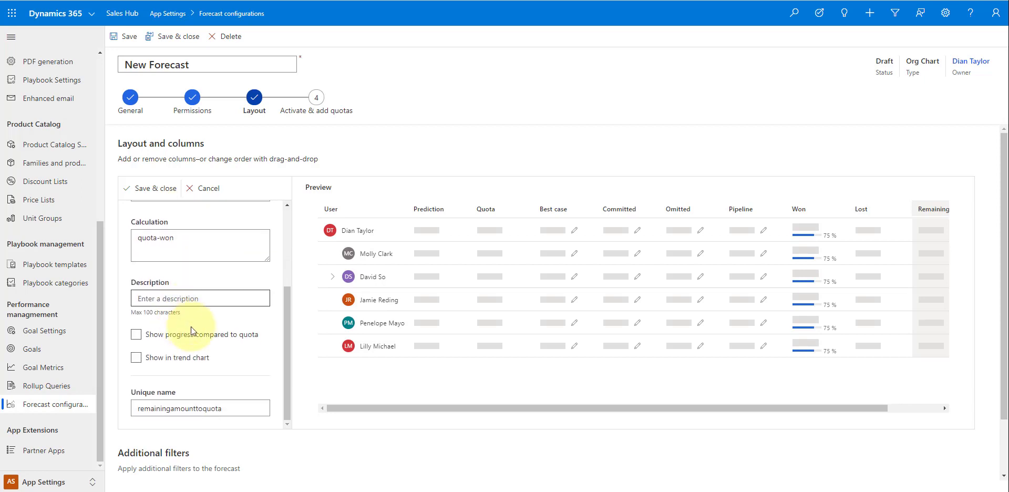
click(136, 358)
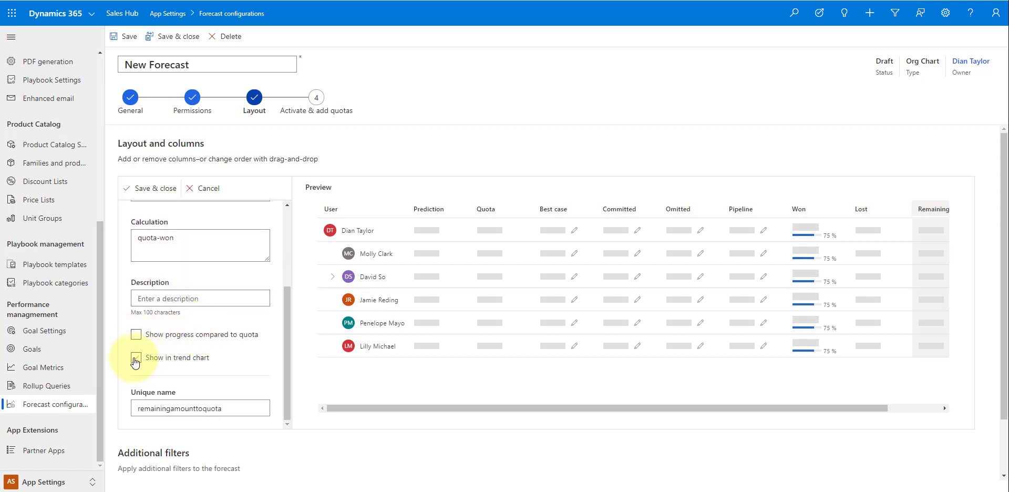
scroll(174, 362, down, 2)
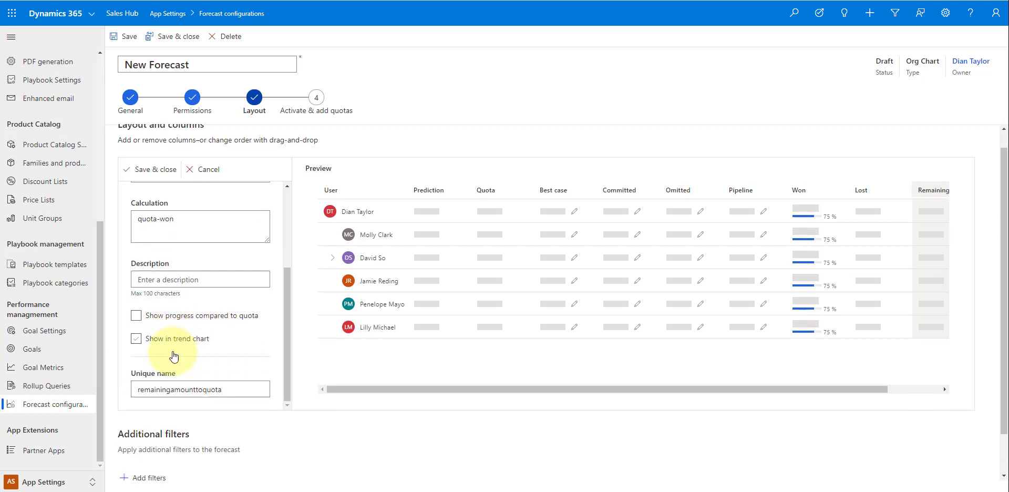
click(136, 293)
scroll(199, 420, up, 2)
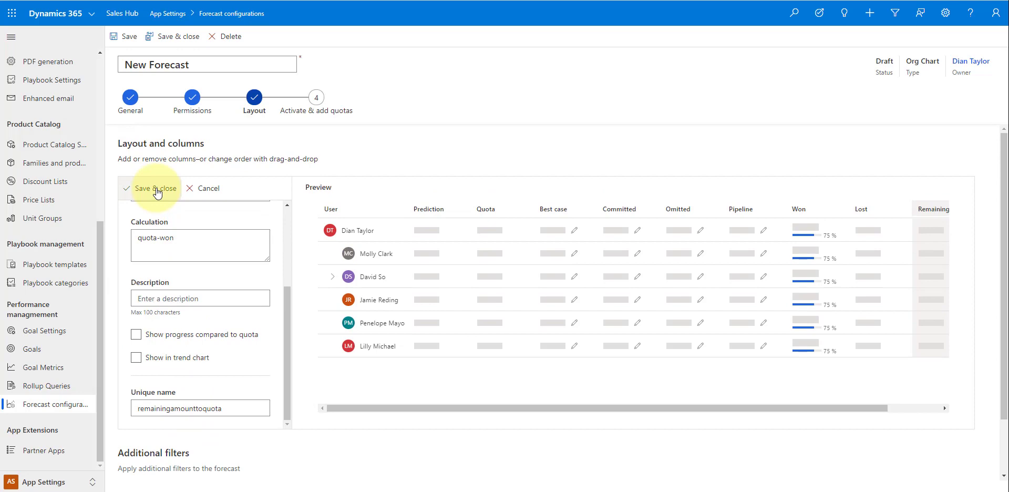
- Save the new column and move it right after Quota in the layout preview
click(156, 189)
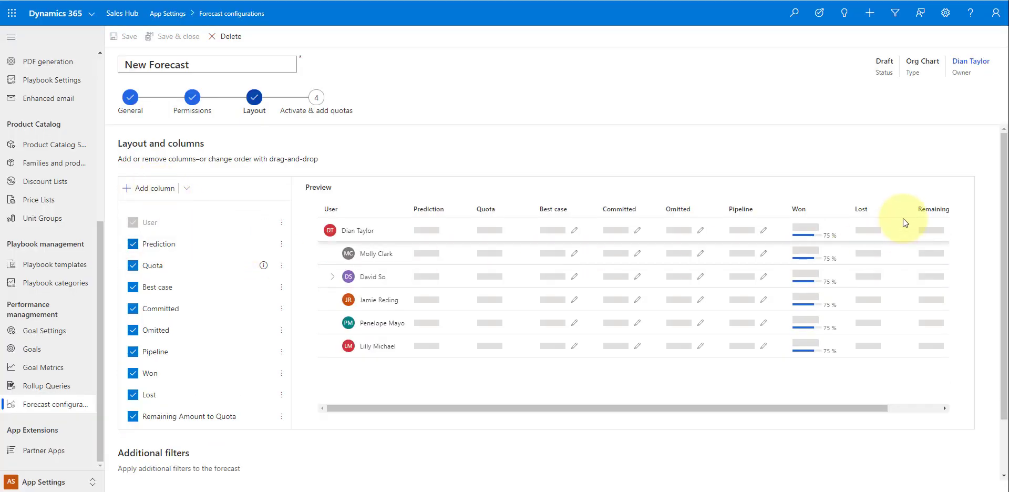
drag(931, 212, 560, 211)
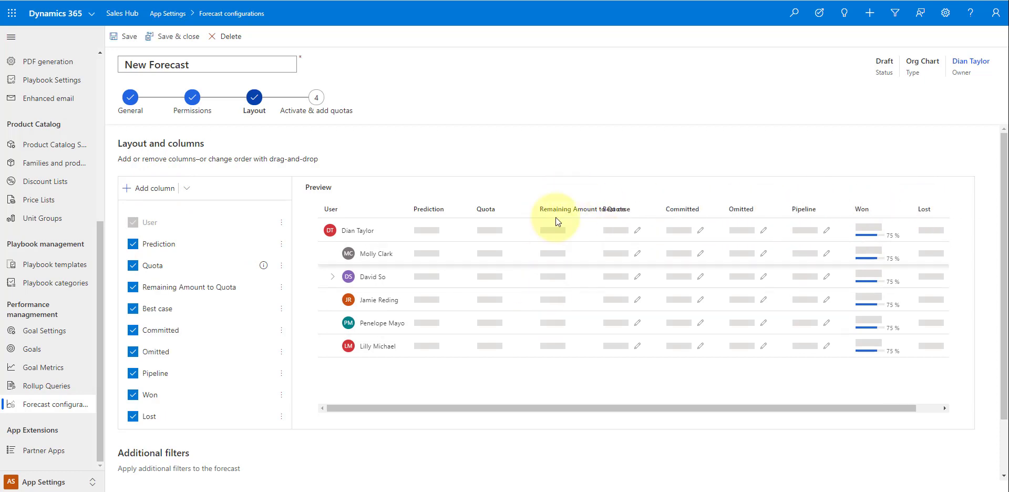
click(211, 287)
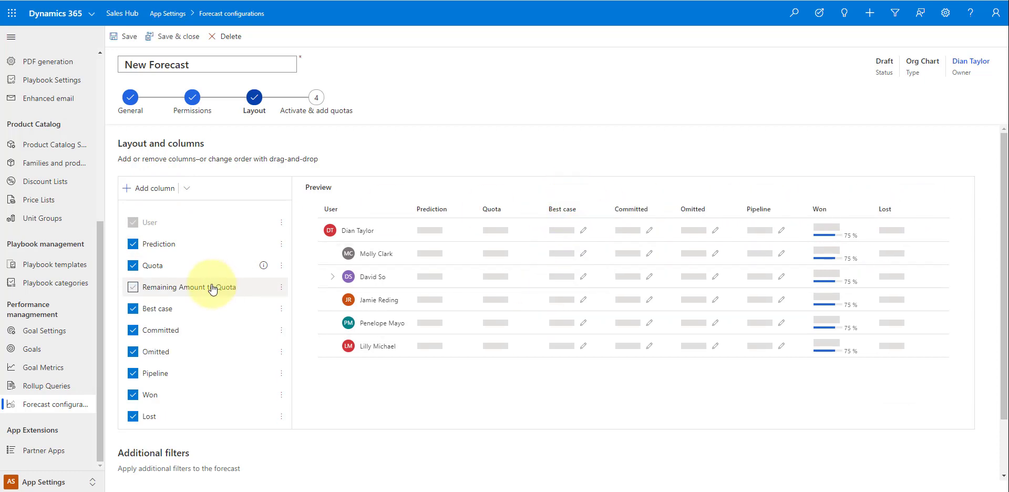
click(211, 288)
- Rename the Remaining Amount to Quota column to 'Remaining $$' and save it
click(281, 287)
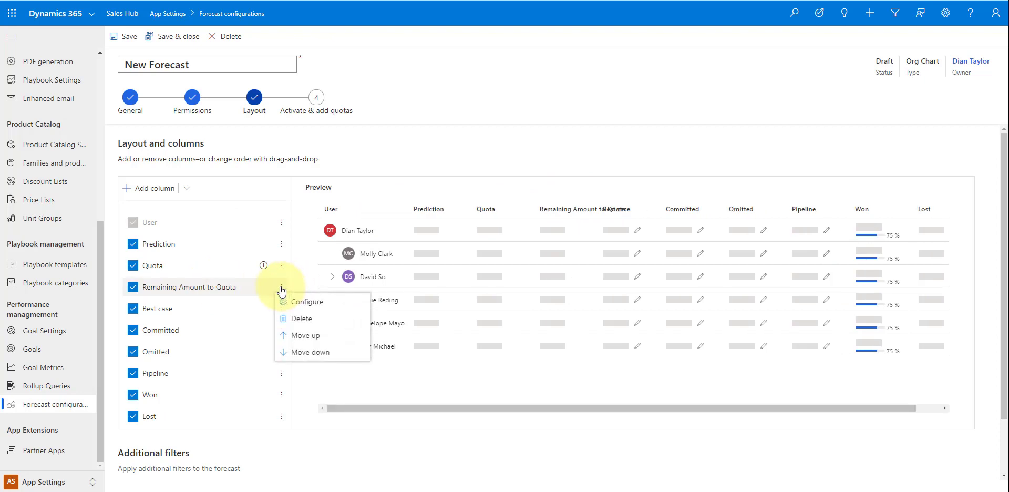
click(296, 303)
drag(173, 237, 291, 234)
key(BackSpace)
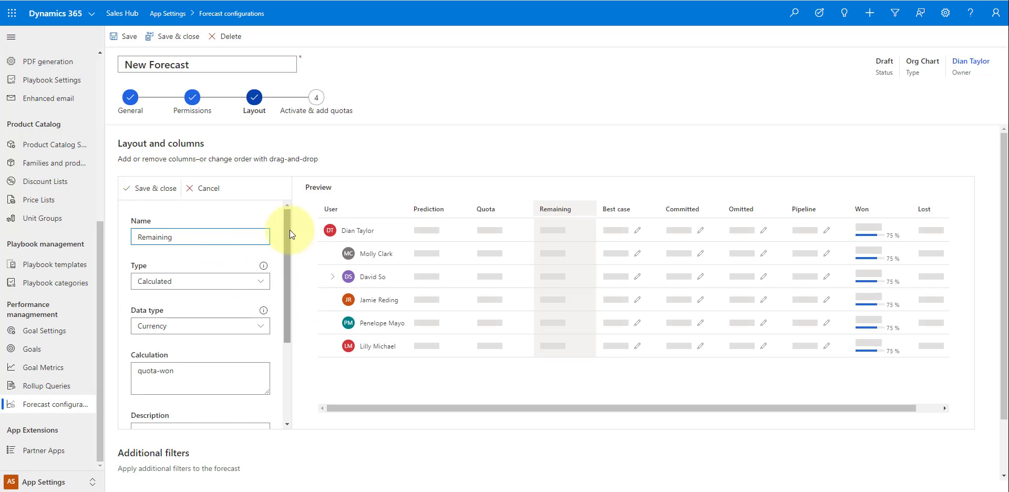
text($$)
key(BackSpace)
key(BackSpace)
text($$)
click(156, 188)
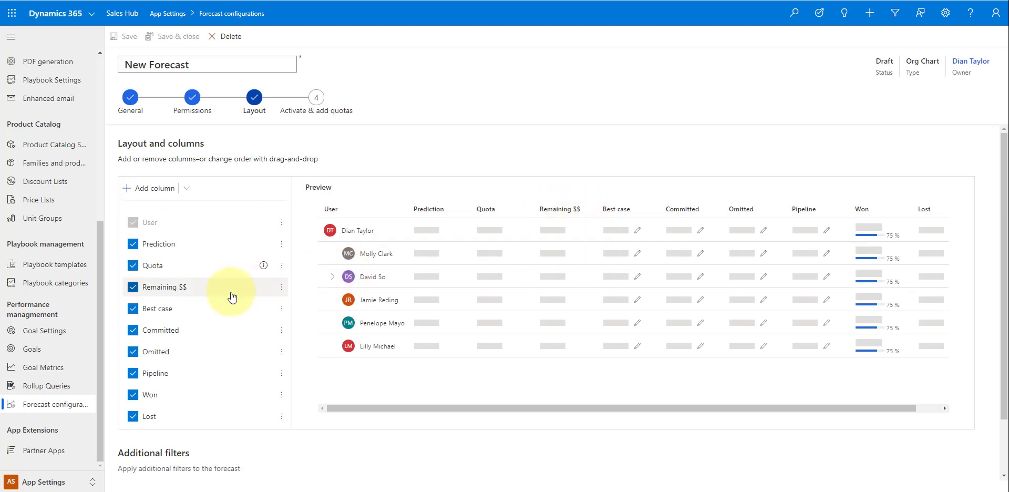
- Review the Best case column settings, keeping Rollup type and Est. Revenue amount field
click(282, 311)
click(301, 322)
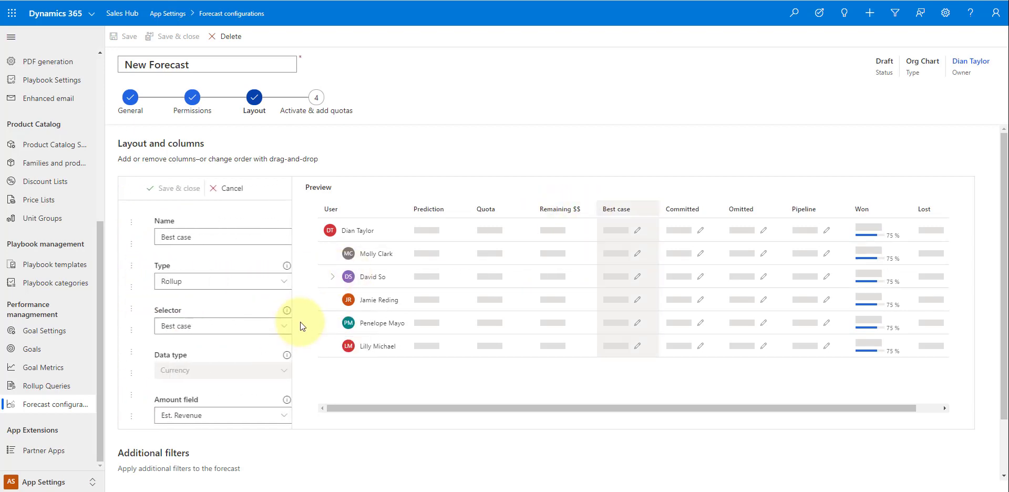
scroll(216, 358, down, 2)
scroll(207, 292, up, 1)
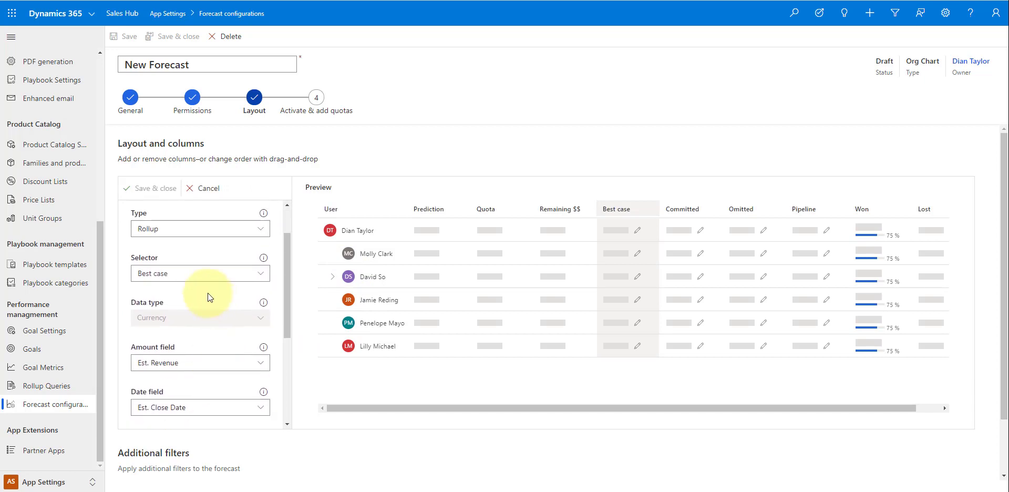
click(194, 229)
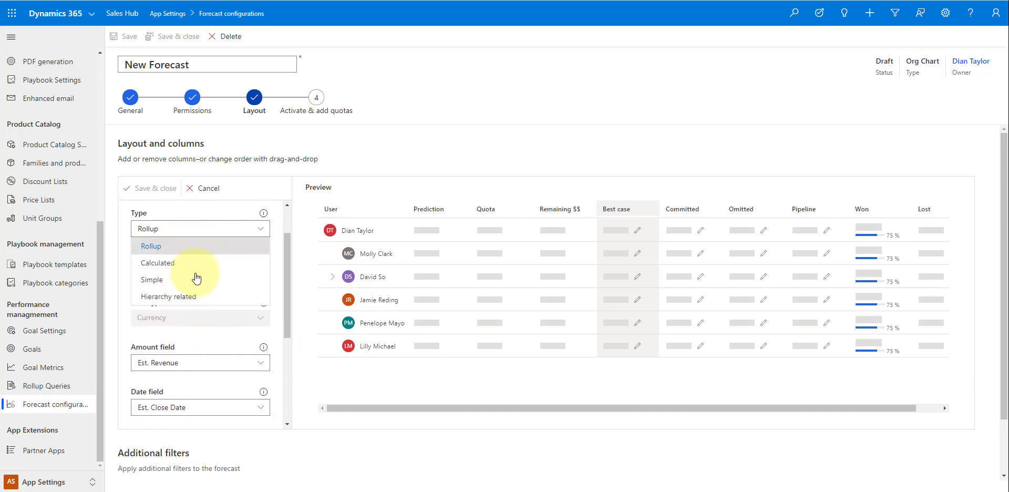
click(117, 283)
scroll(232, 323, down, 1)
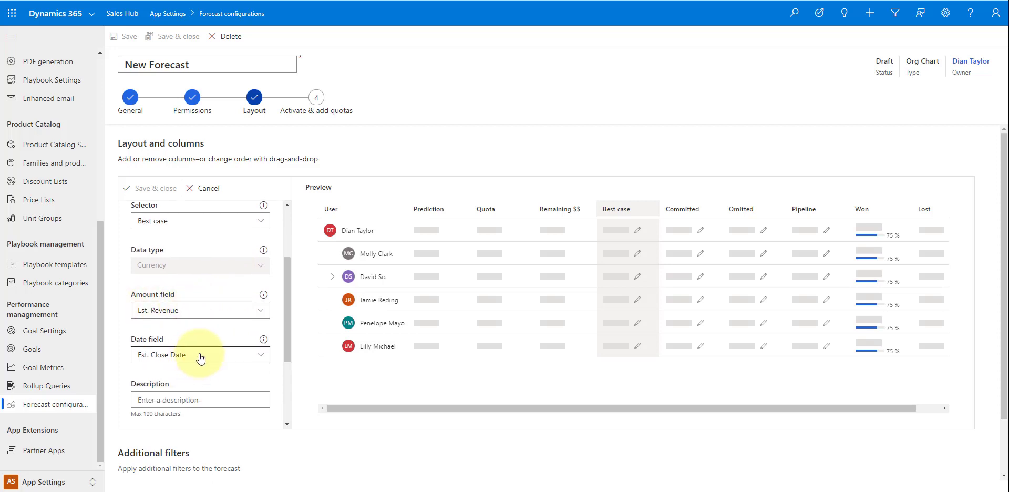
click(212, 309)
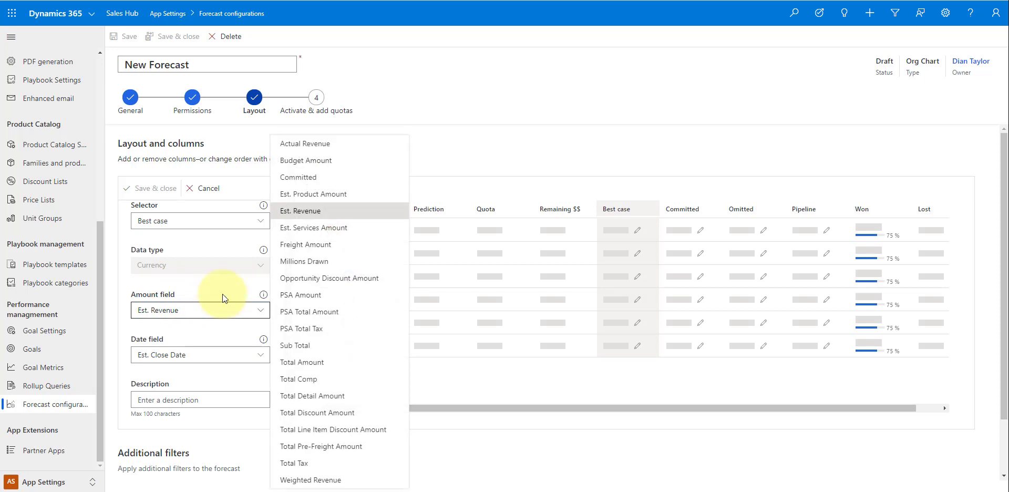
click(112, 269)
- Turn on 'Show progress compared to quota' for Best case and save the column
scroll(171, 318, down, 1)
scroll(171, 318, down, 2)
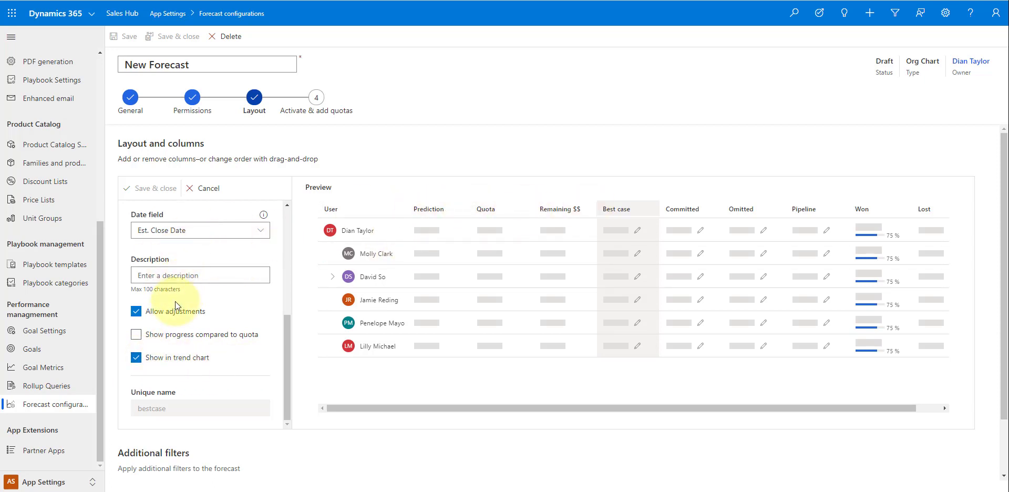
scroll(239, 245, up, 4)
scroll(176, 307, down, 3)
scroll(176, 307, down, 1)
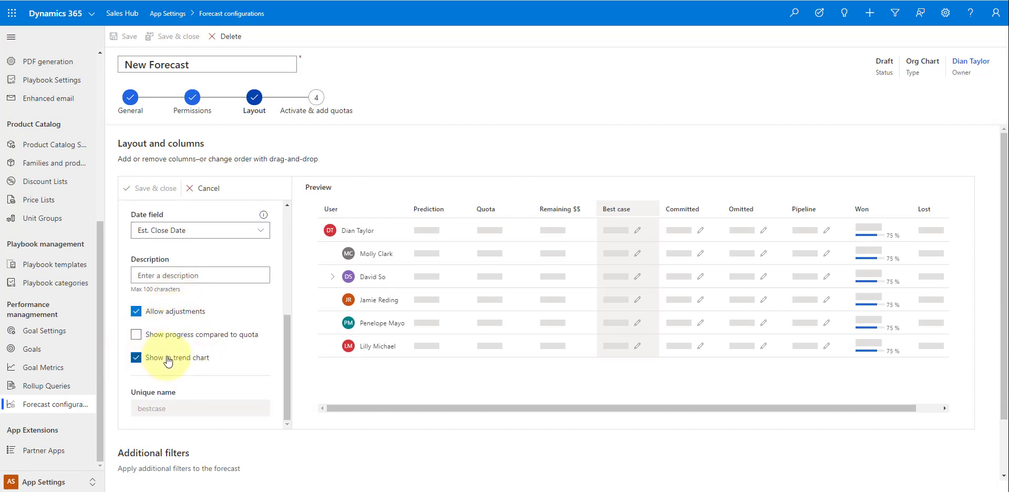
click(136, 334)
scroll(212, 378, up, 5)
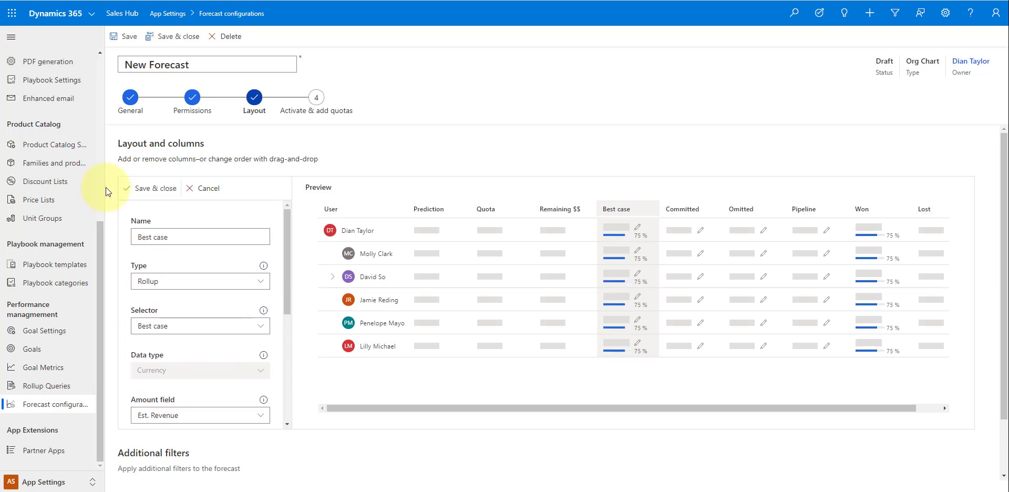
click(154, 189)
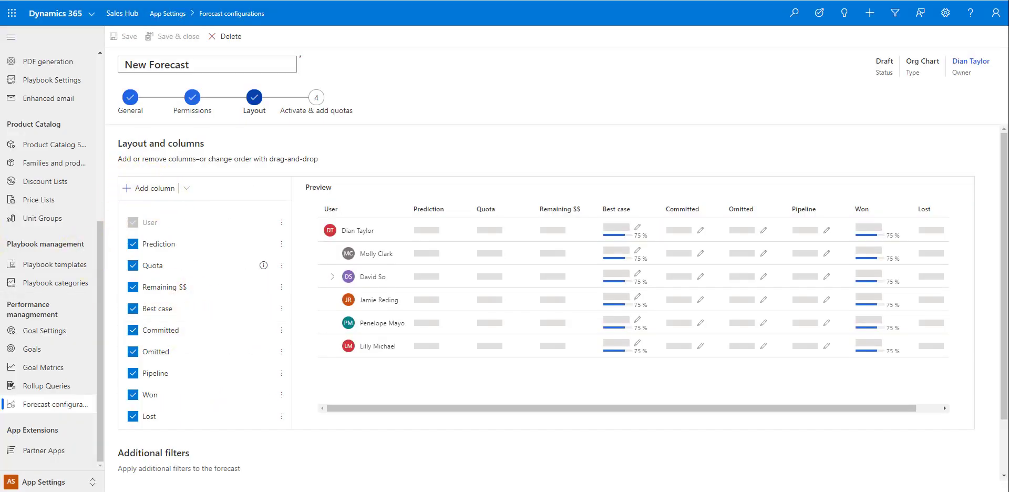
- Advance to the Activate & add quotas step and activate New Forecast
scroll(557, 310, down, 1)
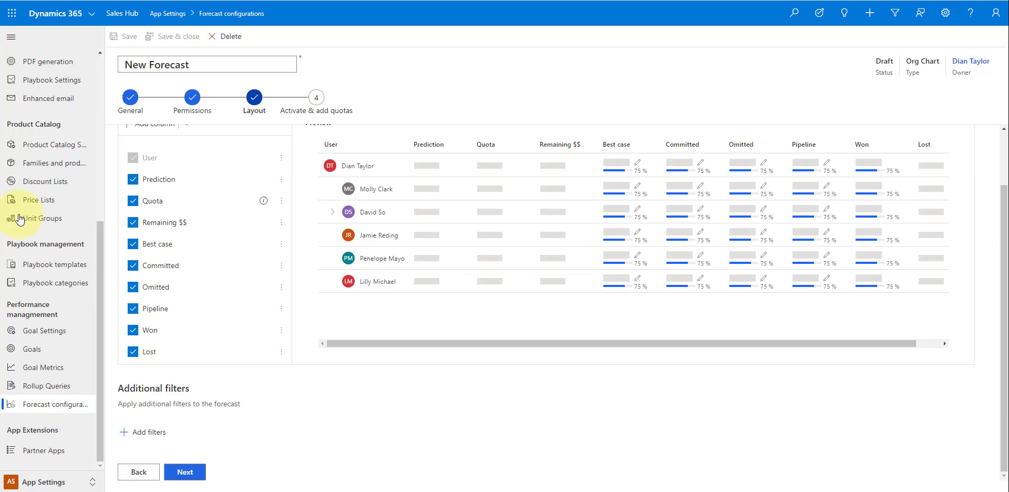
click(184, 473)
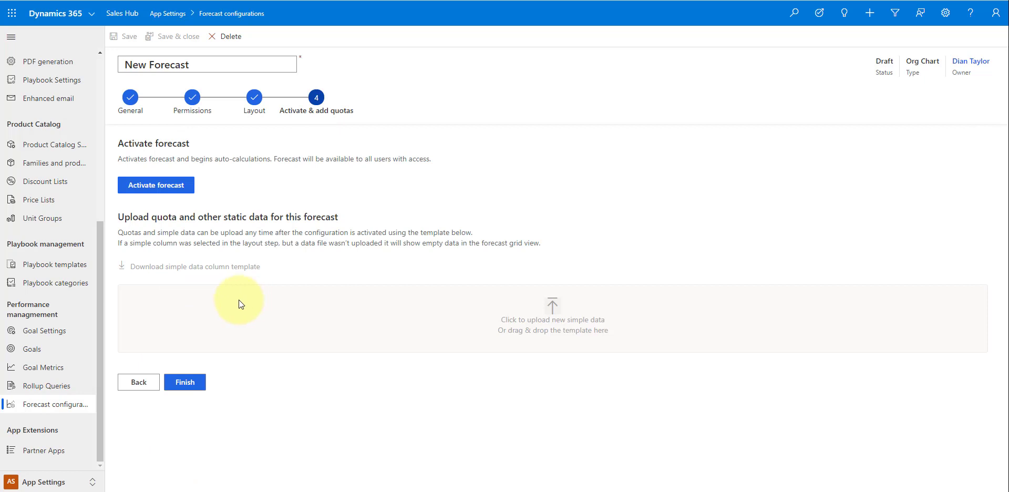
click(159, 186)
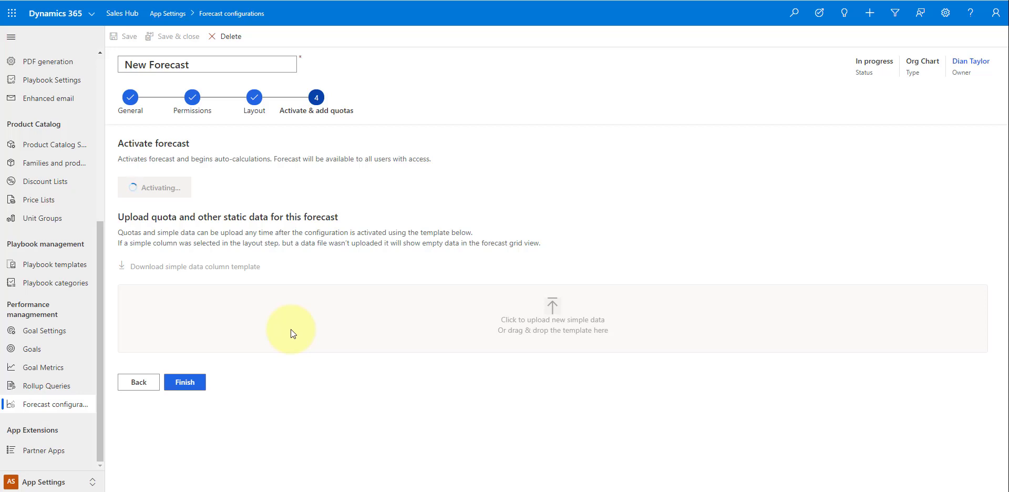
- Revisit the layout step, then return to Activate & add quotas
click(141, 383)
scroll(323, 352, down, 2)
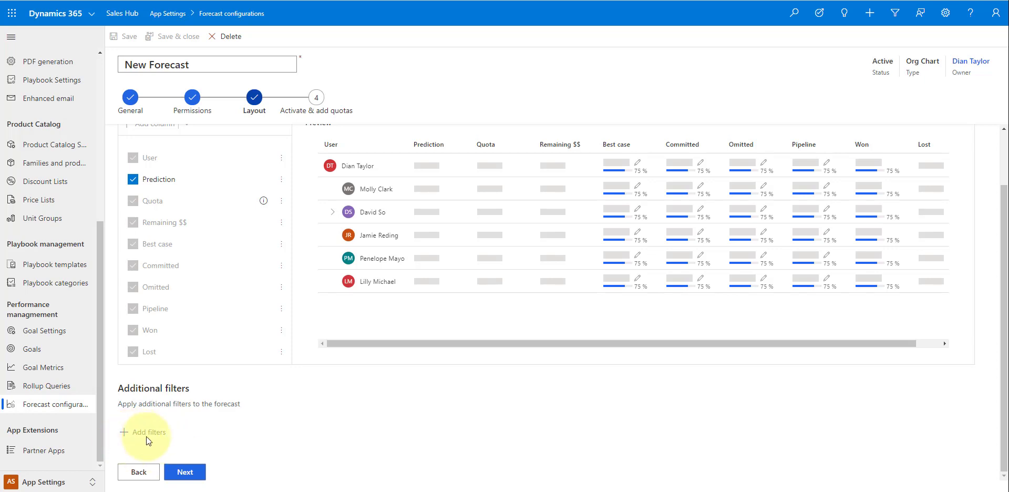
click(187, 472)
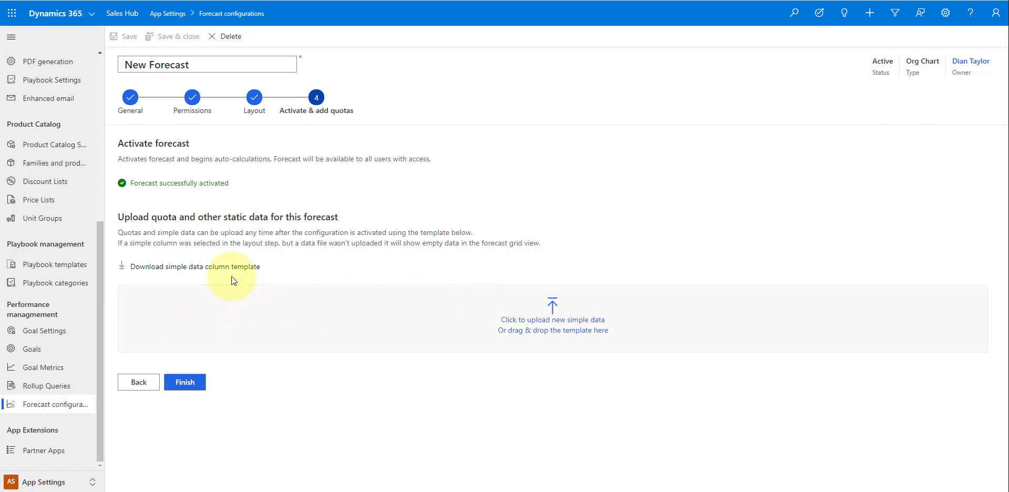
- Download the simple data column template as New Forecast_Simple.xlsx and open it in Excel
click(220, 266)
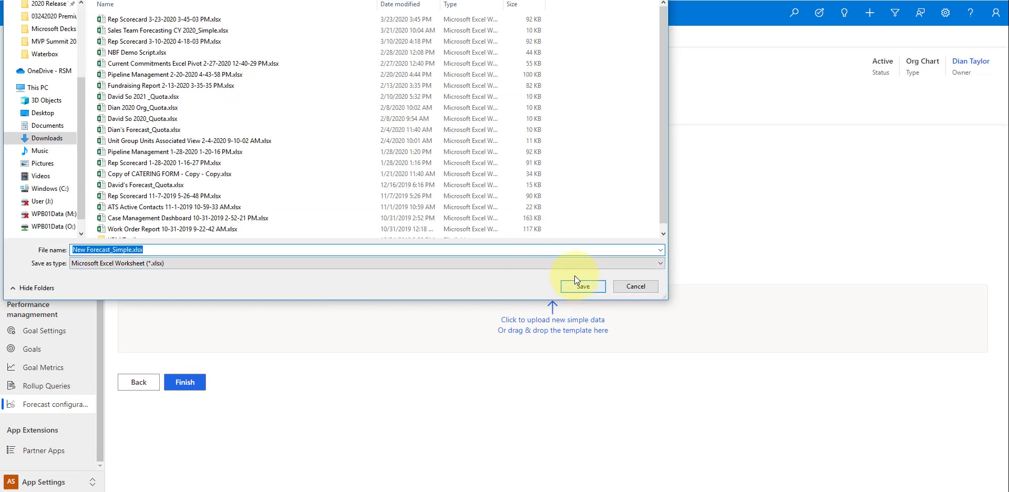
click(587, 283)
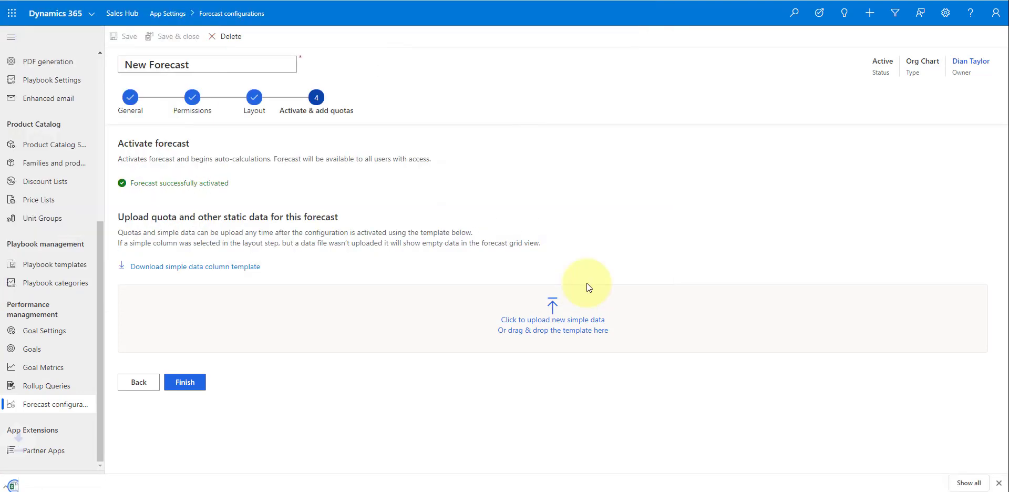
click(72, 480)
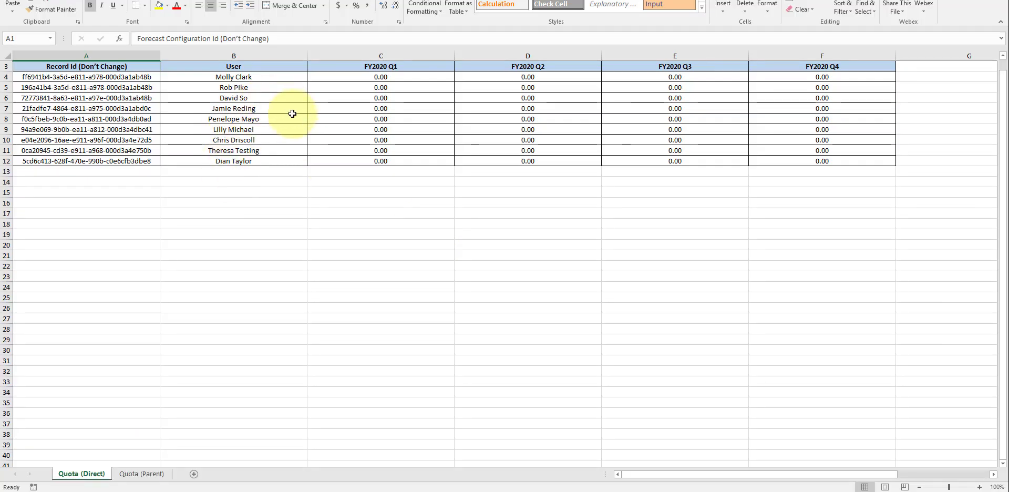
- Look over the Quota (Parent) sheet and settle on the Quota (Direct) sheet
ctrl+scroll(356, 305, up, 1)
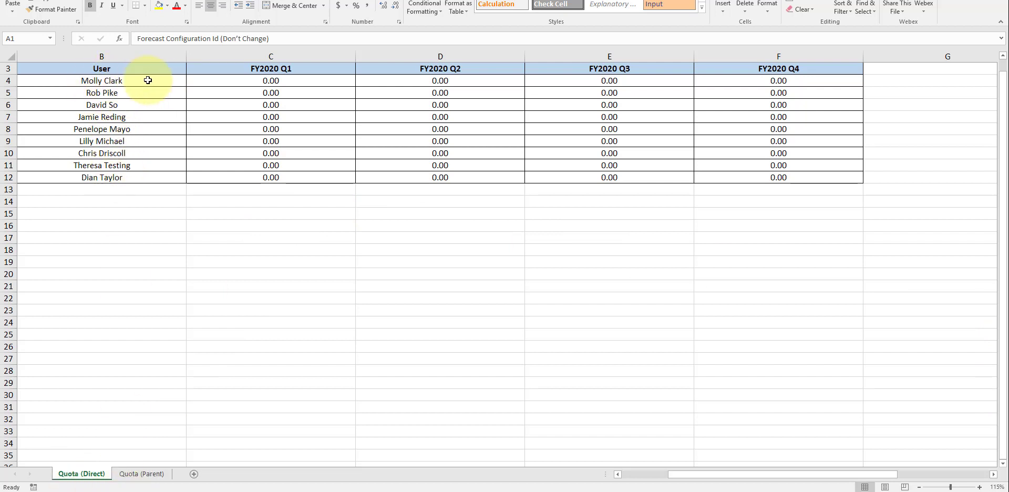
click(140, 476)
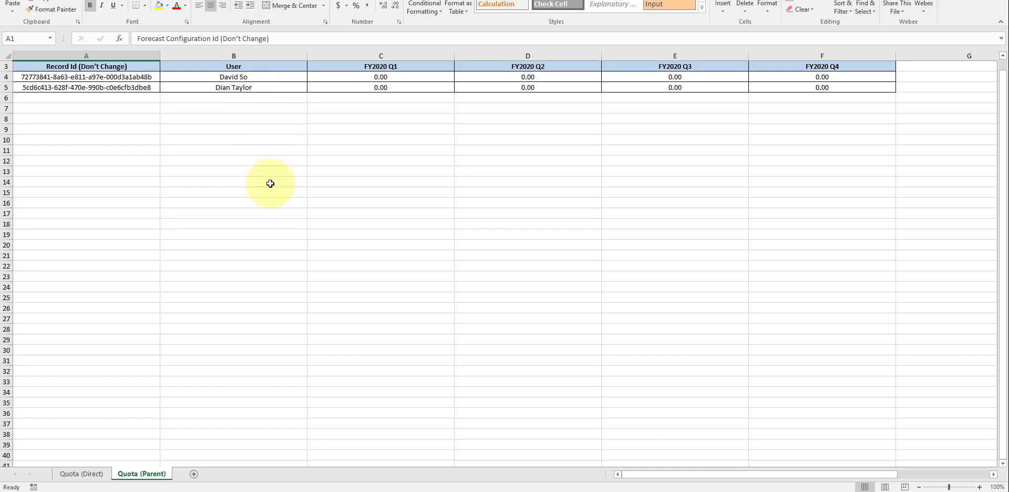
click(96, 476)
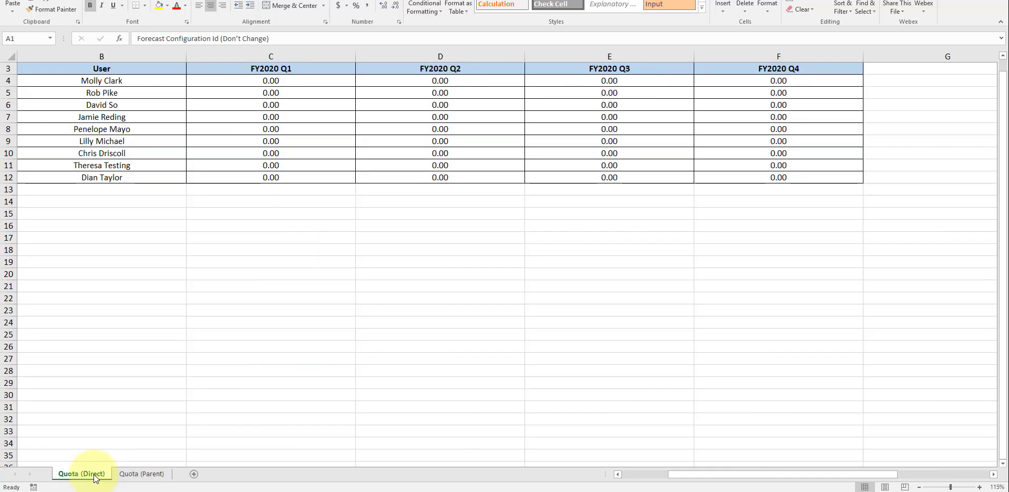
click(141, 474)
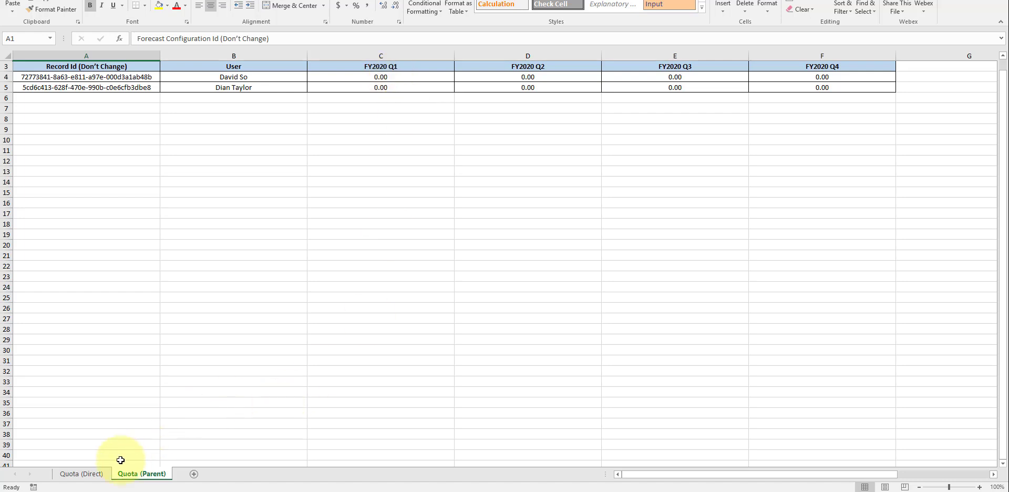
click(92, 474)
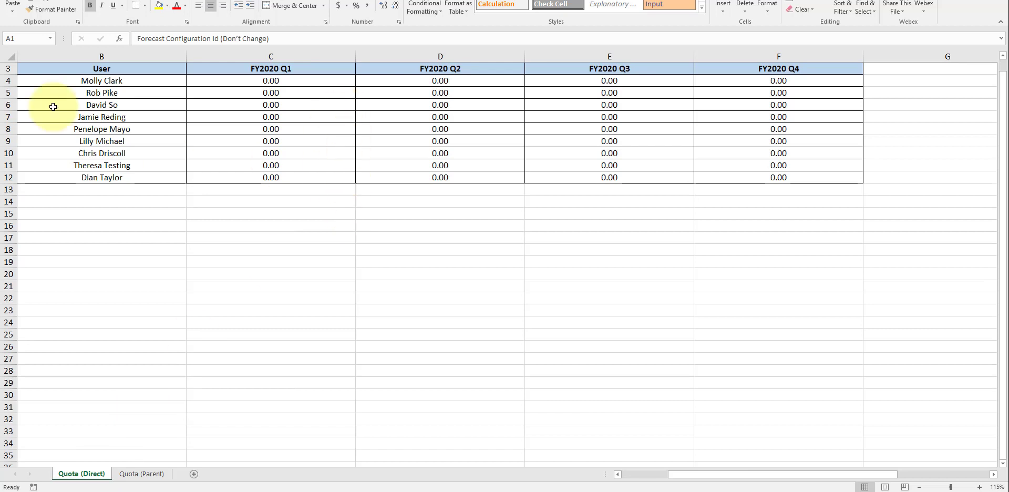
- Enter a 250000 FY2020 Q1 quota in C4 and fill it down to C12
click(282, 83)
text(250000)
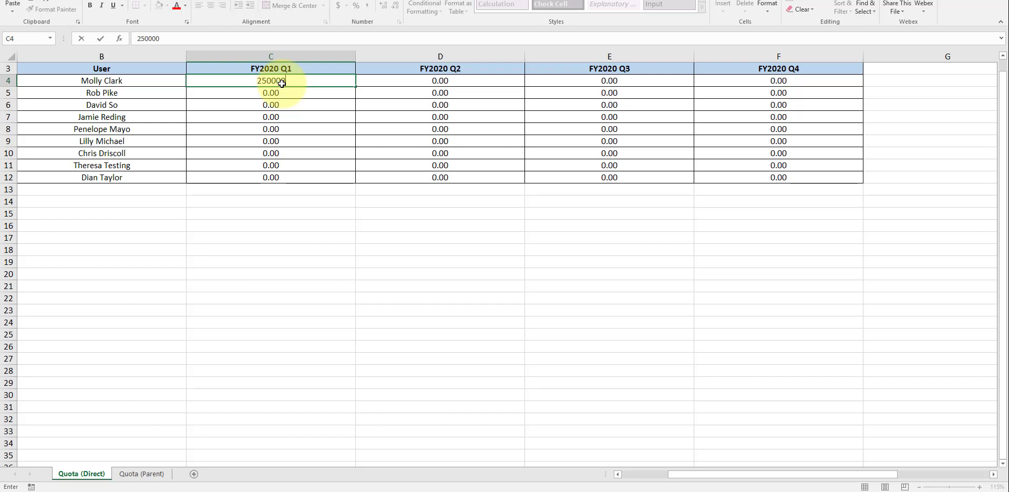
key(Return)
click(319, 80)
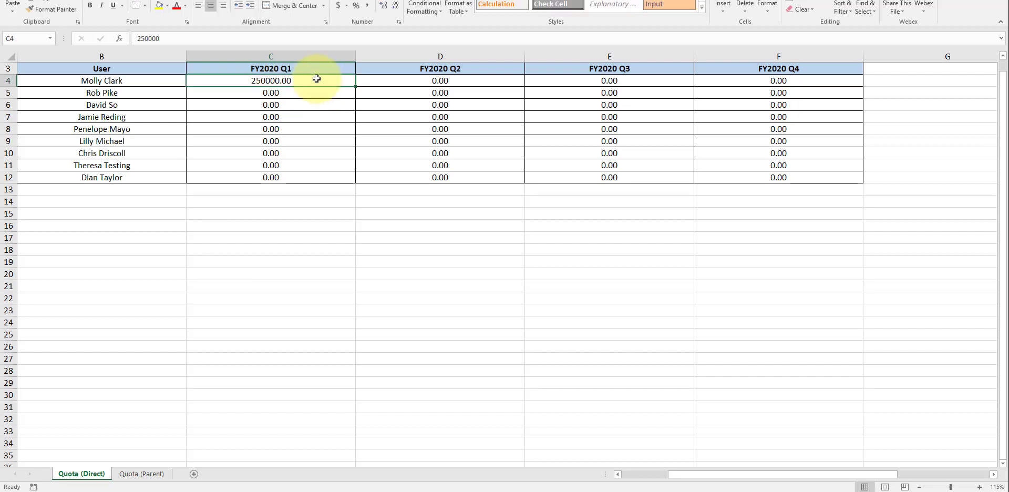
drag(352, 85, 347, 179)
- Copy the Q1 quotas into the FY2020 Q2, Q3 and Q4 columns
key(ctrl+c)
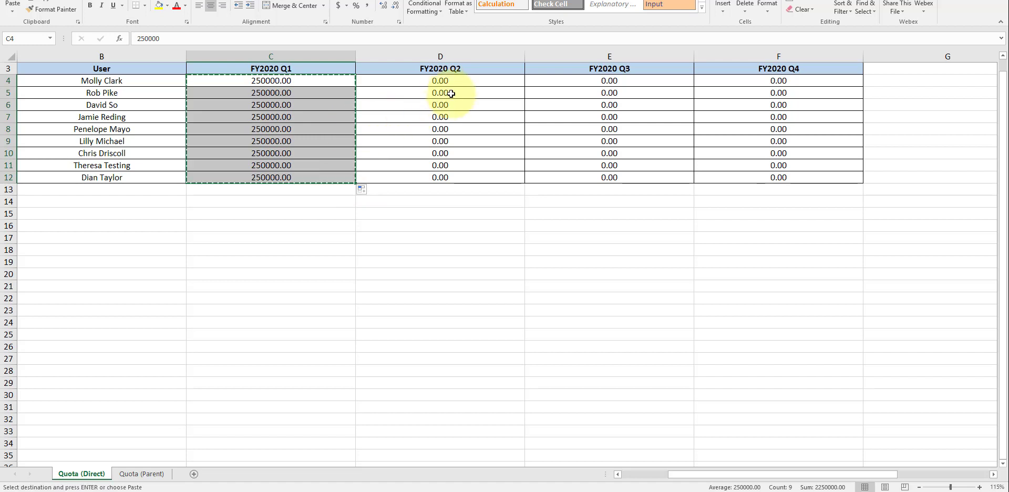
click(453, 79)
key(ctrl+v)
click(580, 80)
key(ctrl+v)
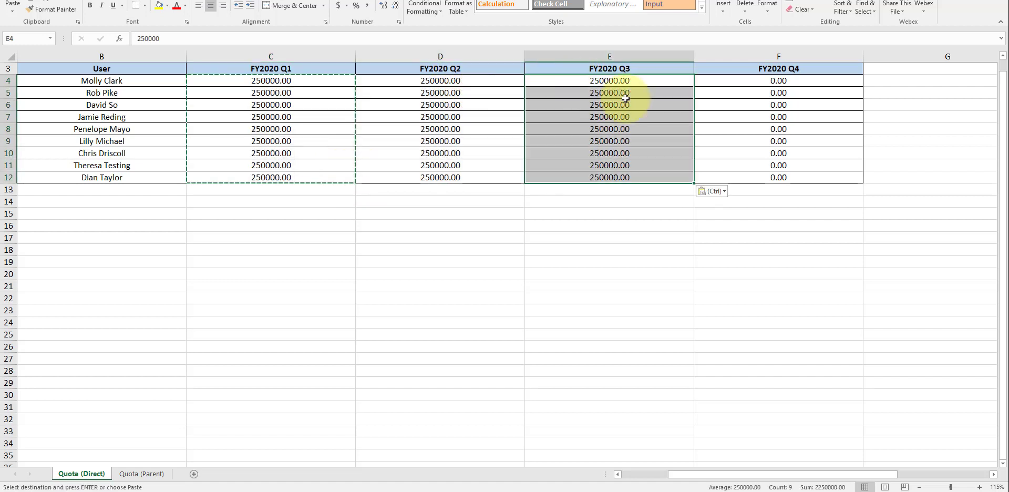
click(767, 83)
key(ctrl+v)
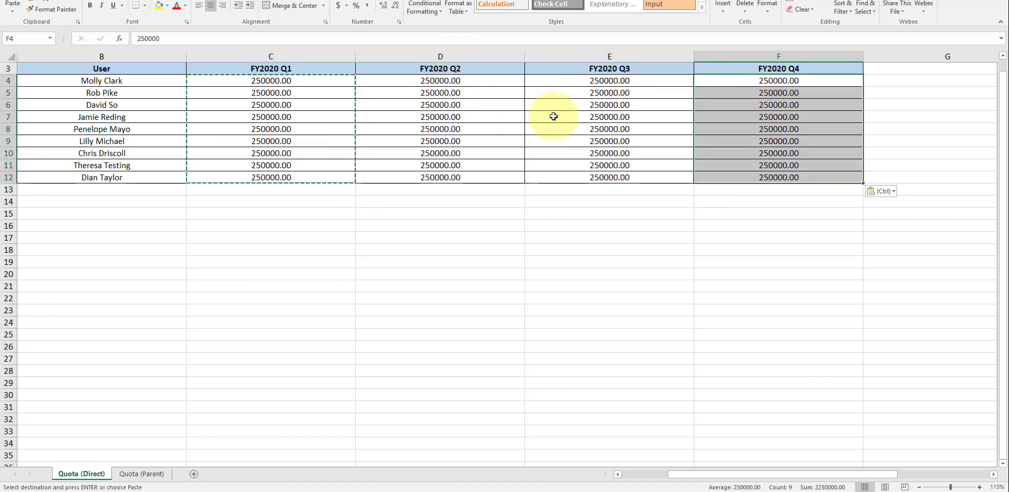
click(519, 213)
- Leave the workbook and bring the browser forecast back into view
click(297, 192)
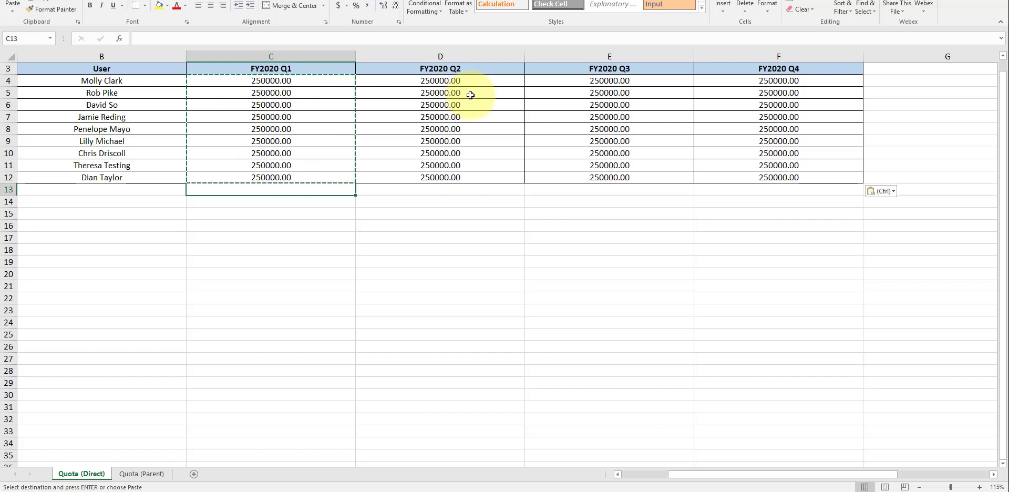
click(387, 274)
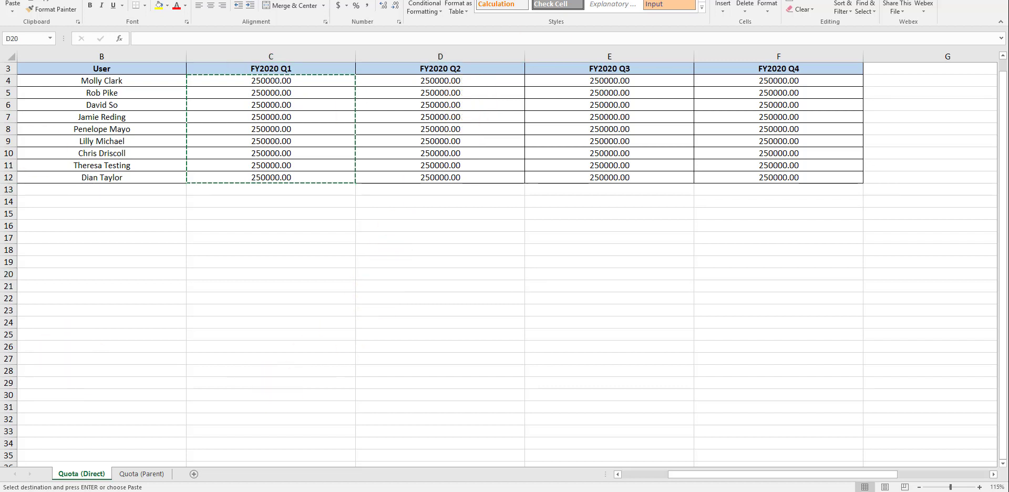
key(alt+Tab)
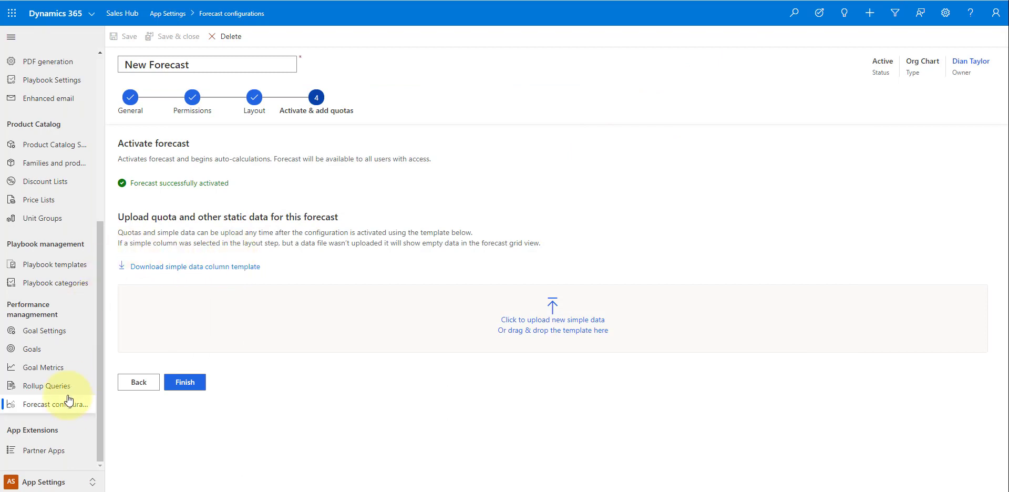
click(51, 481)
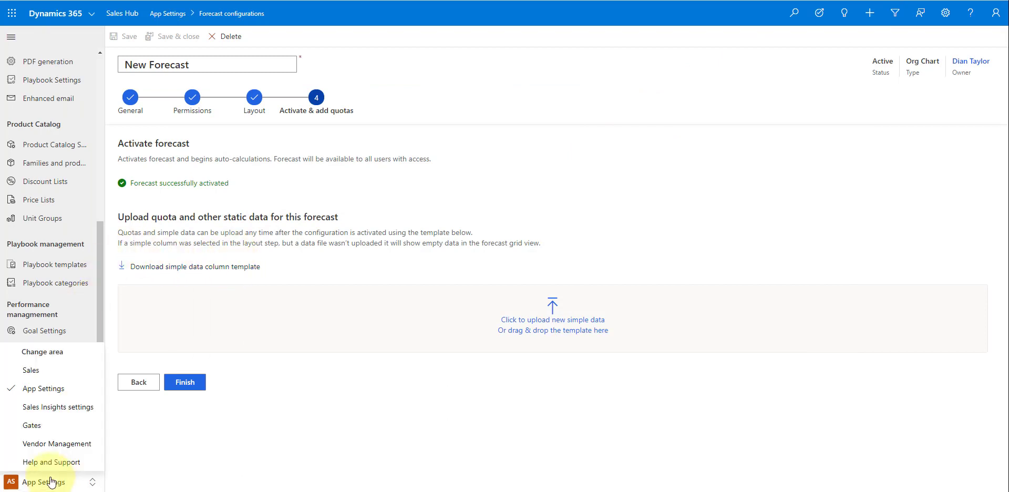
click(47, 369)
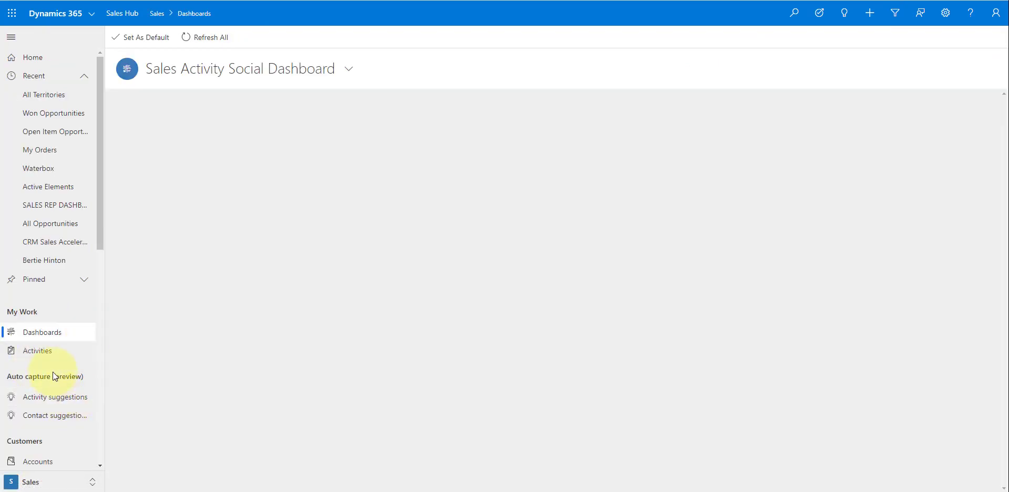
scroll(58, 373, down, 5)
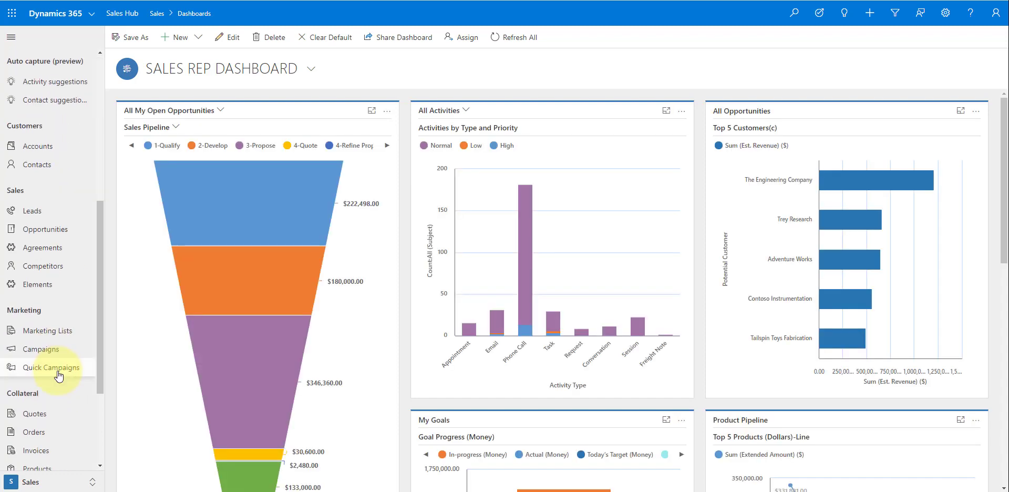
scroll(57, 381, down, 3)
click(47, 409)
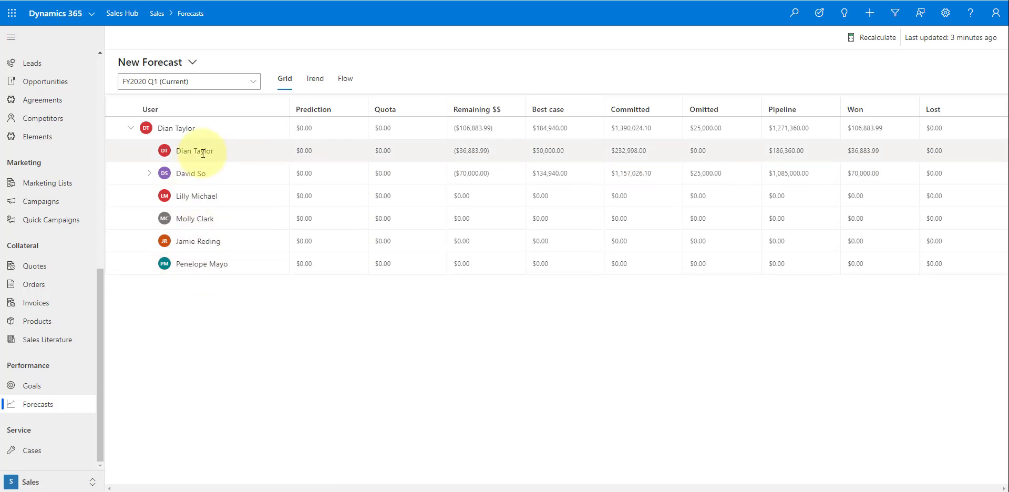
click(149, 173)
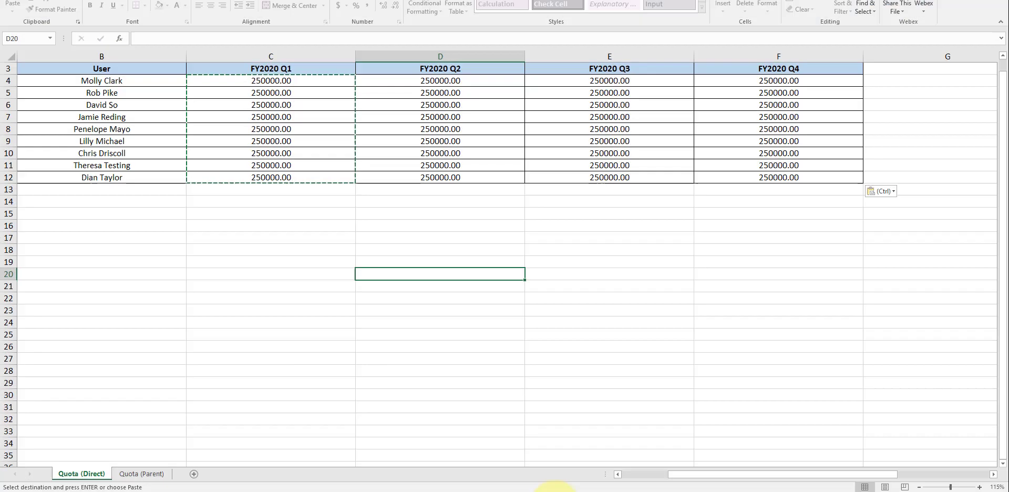
- On Quota (Parent), enter a 1000000 FY2020 Q1 quota in C4 and check its value
click(149, 474)
click(372, 78)
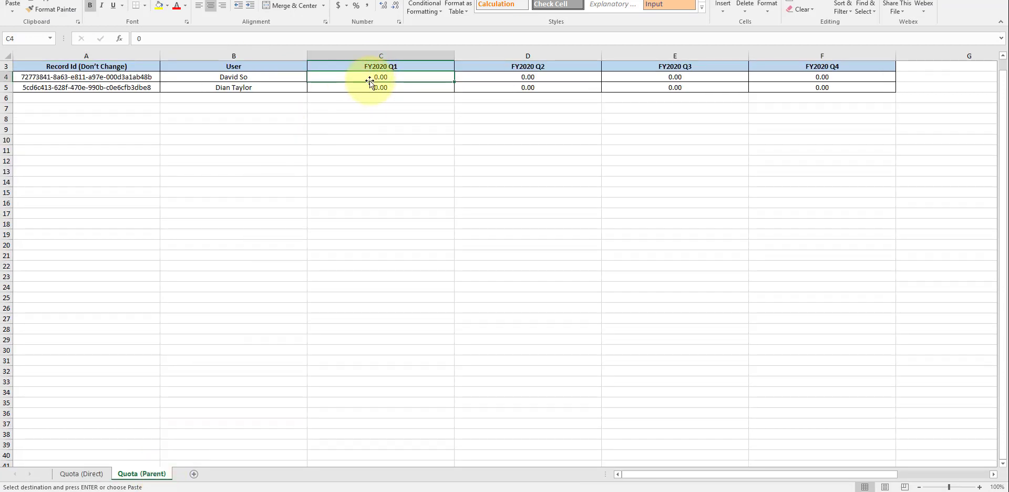
text(10)
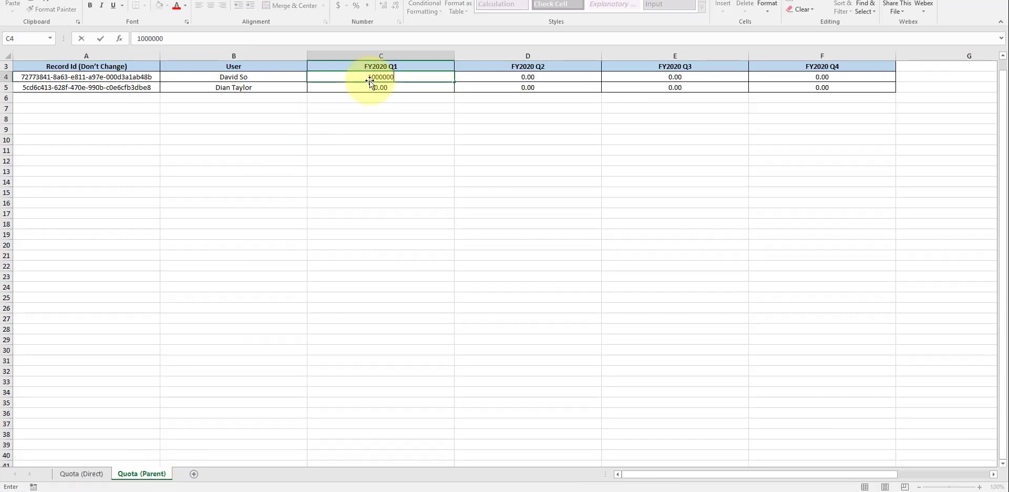
text(00000)
key(Return)
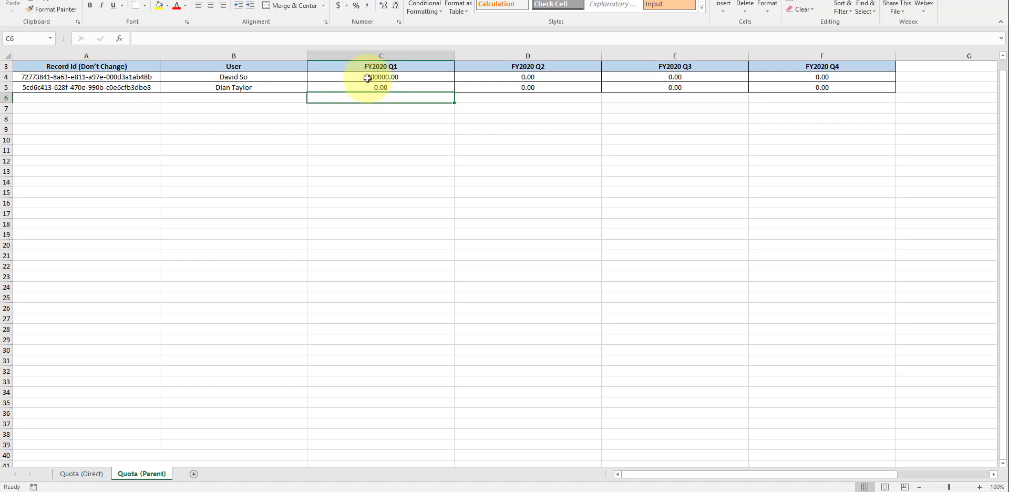
click(367, 76)
double_click(367, 76)
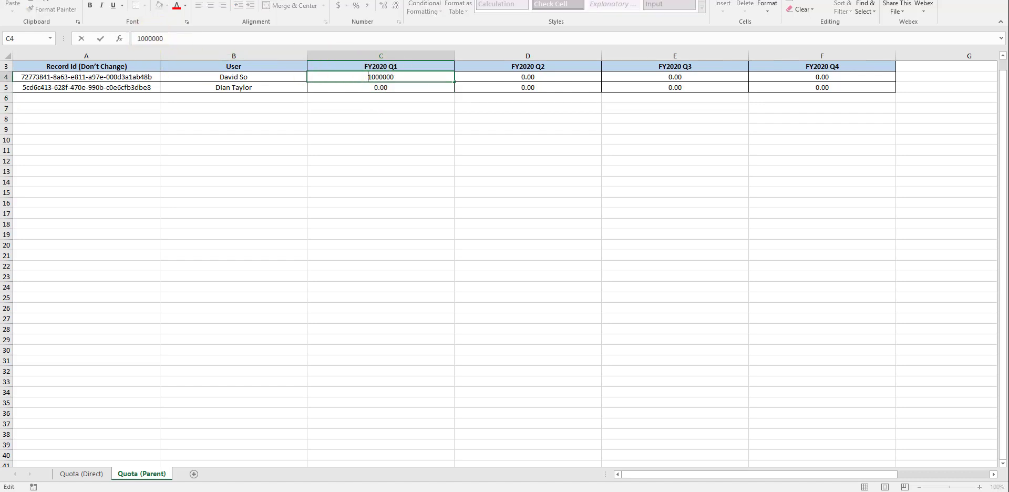
double_click(440, 171)
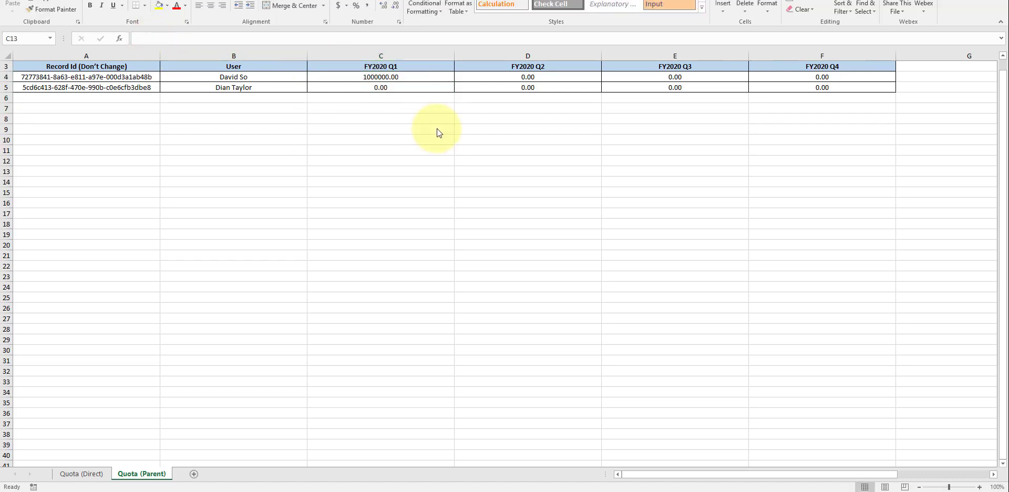
double_click(387, 78)
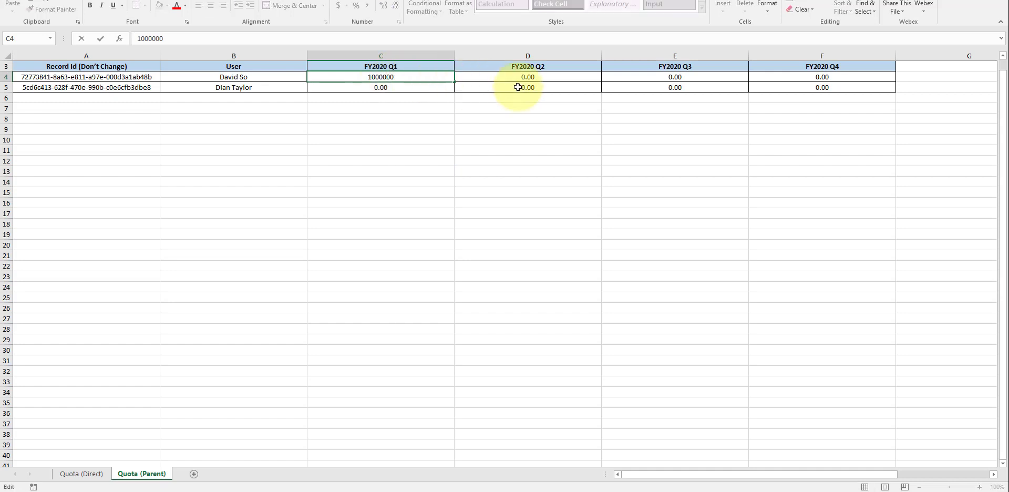
click(239, 190)
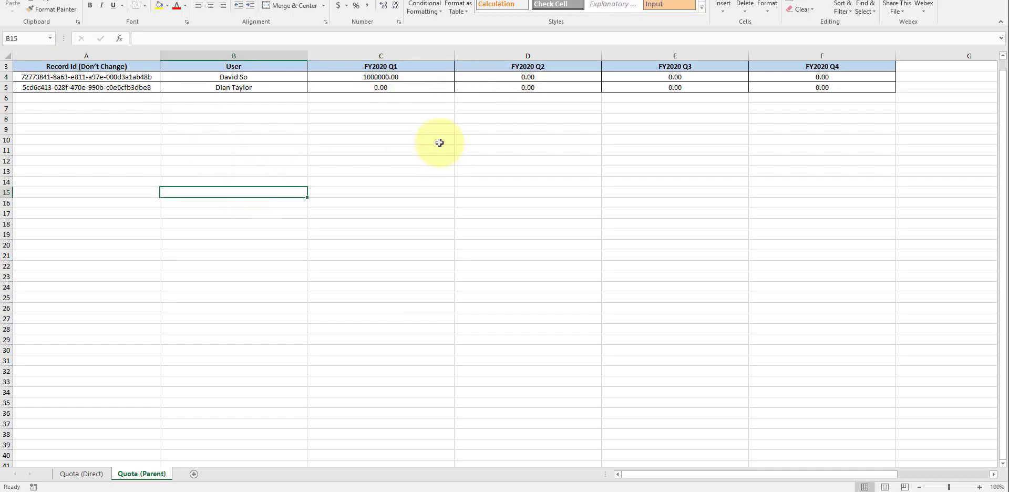
- Copy the 1000000 quota from C4 into D4, E4 and F4
click(394, 78)
key(ctrl+c)
click(547, 77)
key(ctrl+v)
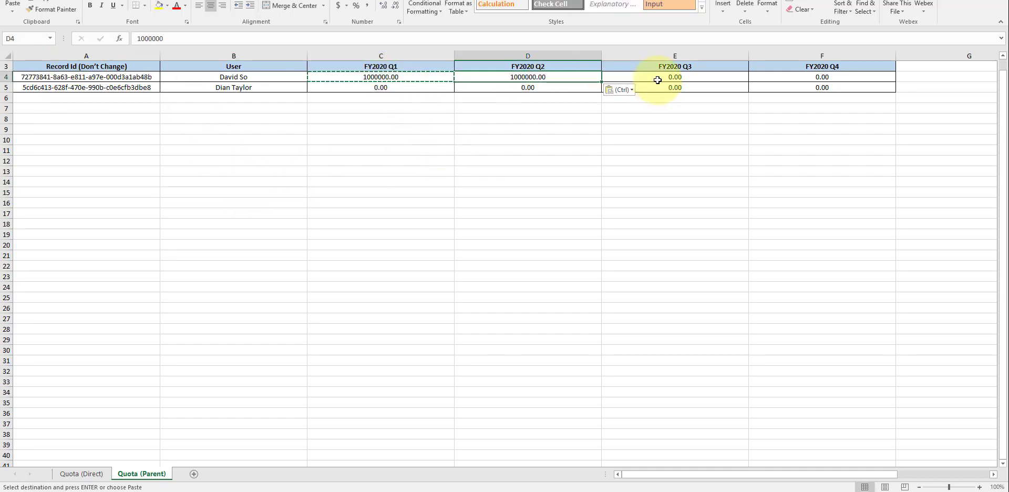
click(659, 77)
key(ctrl+v)
click(834, 75)
key(ctrl+v)
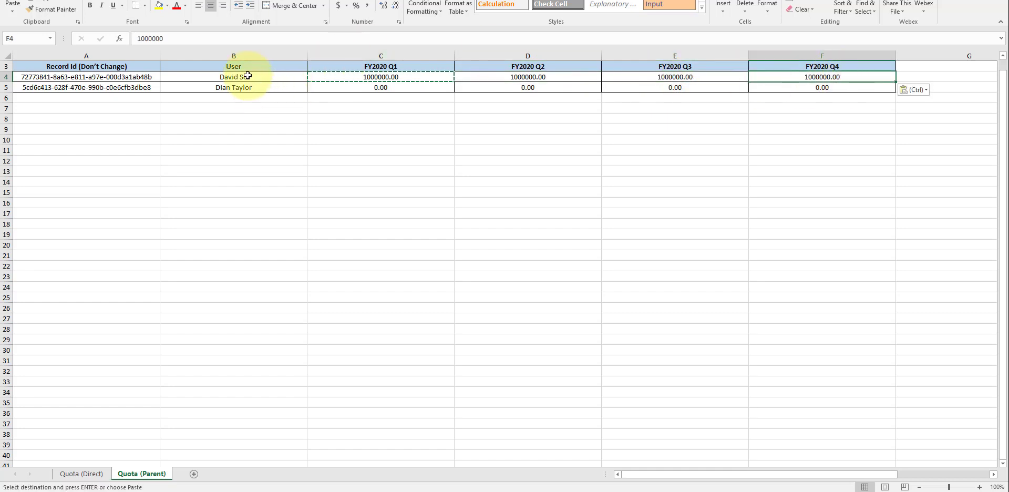
click(313, 139)
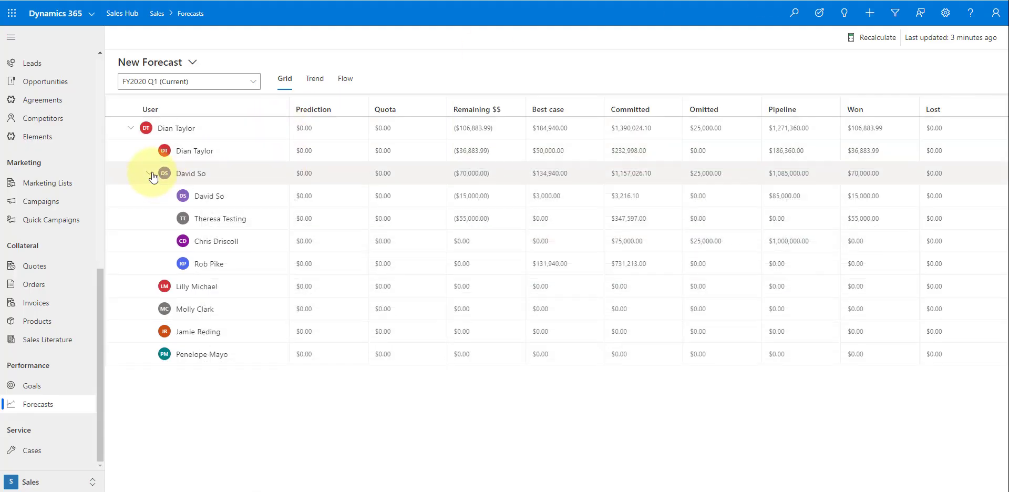
- Collapse the second manager's team rows in the New Forecast grid
click(150, 175)
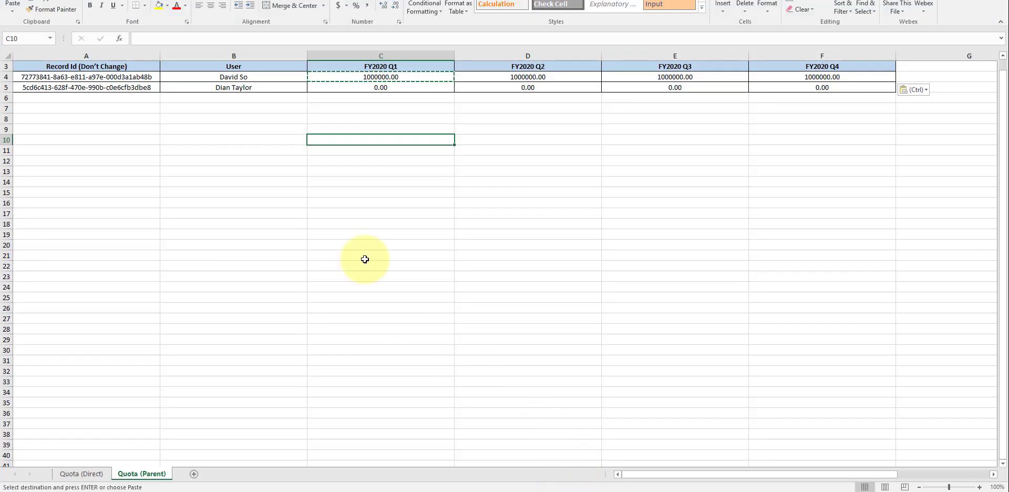
- Enter 1500000 in C5 and copy it into D5, E5 and F5
click(346, 88)
text(15)
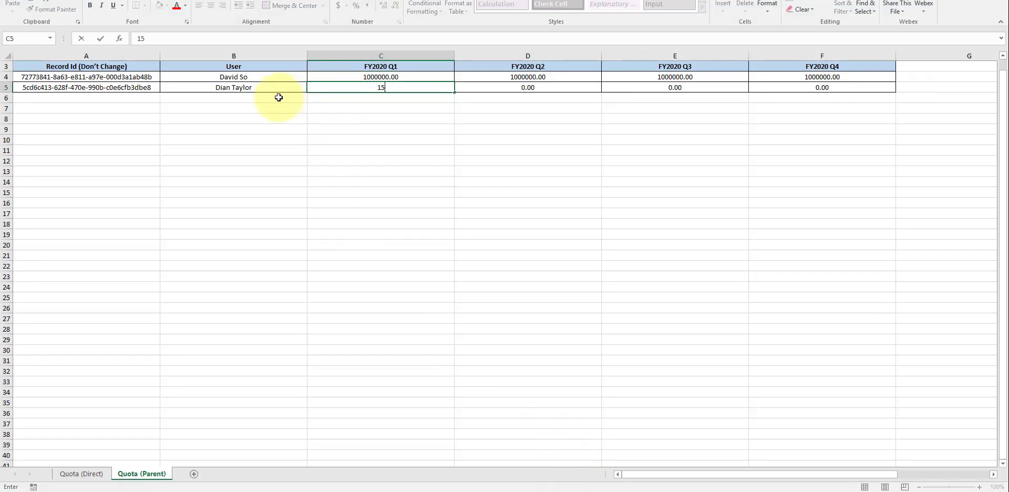
text(00000)
key(Return)
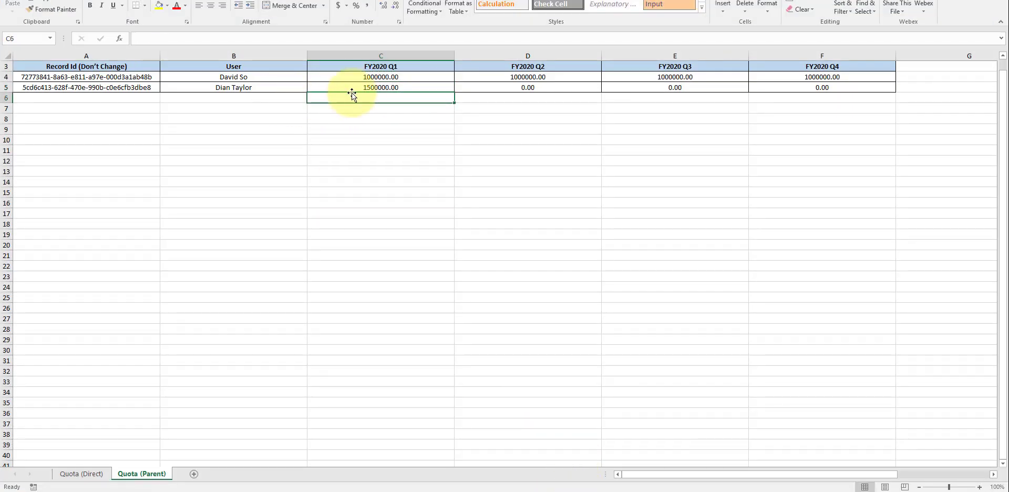
click(357, 87)
key(ctrl+c)
click(503, 87)
key(ctrl+v)
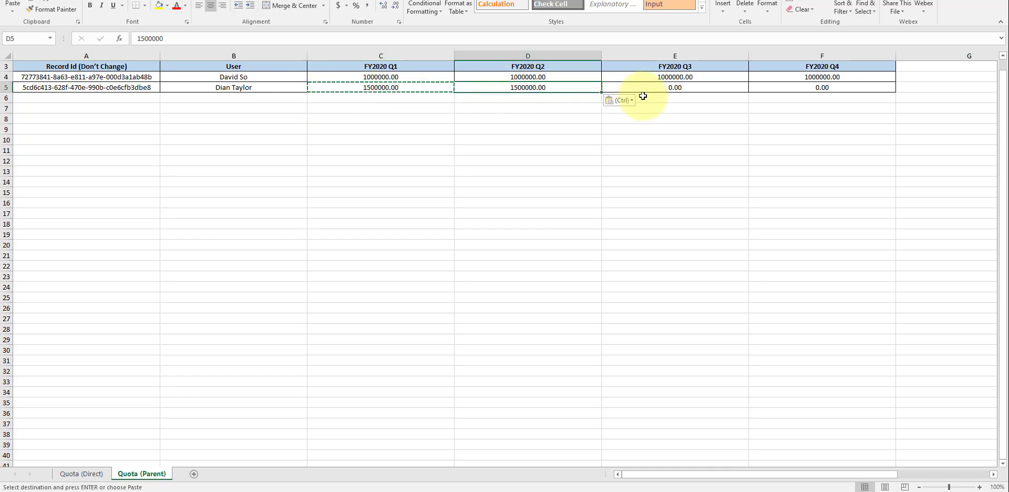
click(647, 85)
key(ctrl+v)
click(786, 87)
key(ctrl+v)
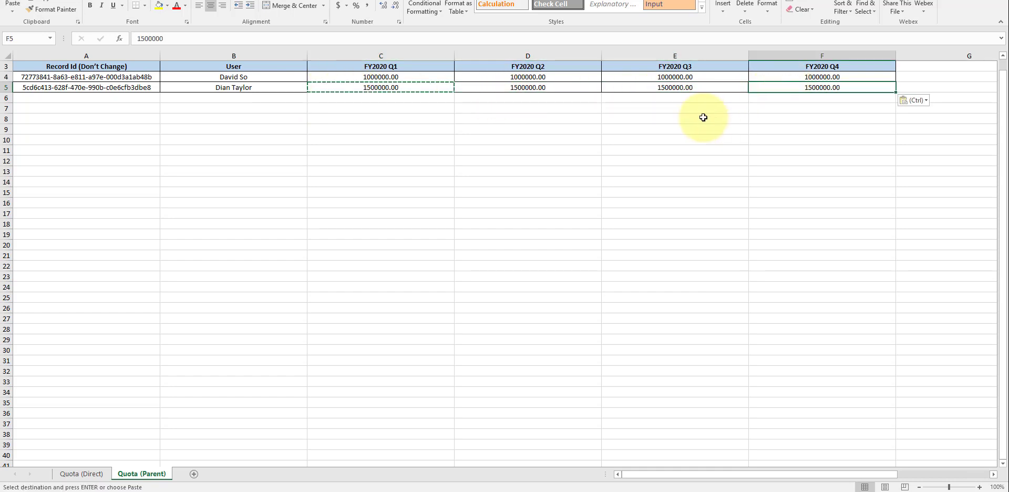
- Exit copy mode and switch back to the forecast in the browser
click(705, 118)
key(Escape)
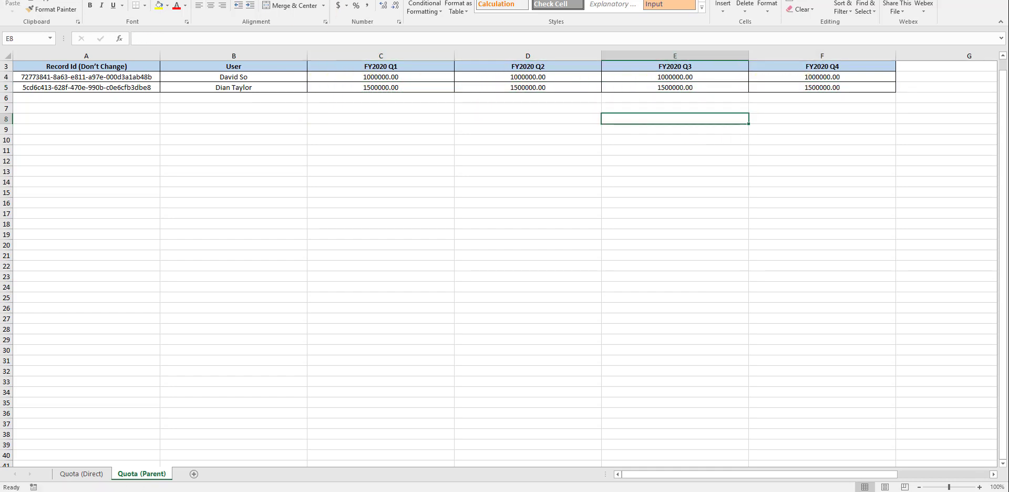
key(alt+Tab)
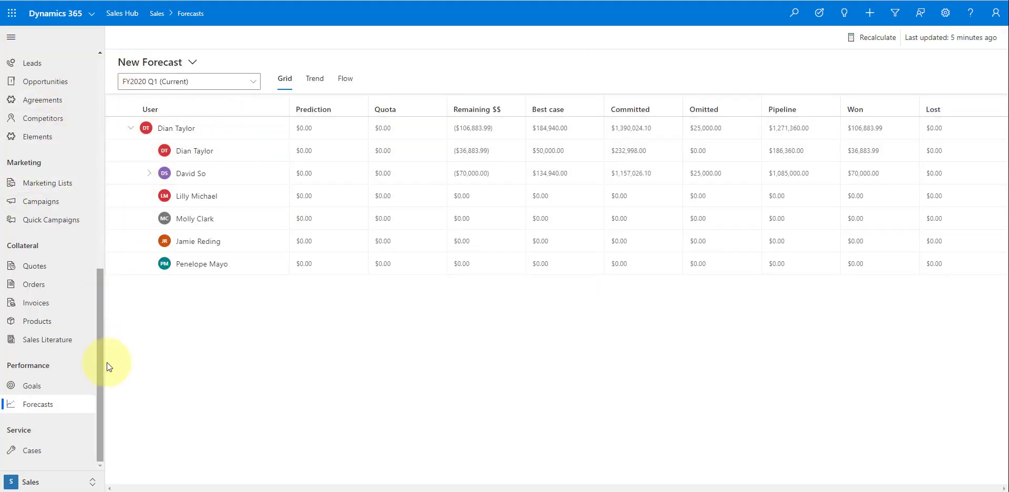
- Go to App Settings > Forecast configurations and open the New Forecast configuration
click(41, 479)
click(62, 412)
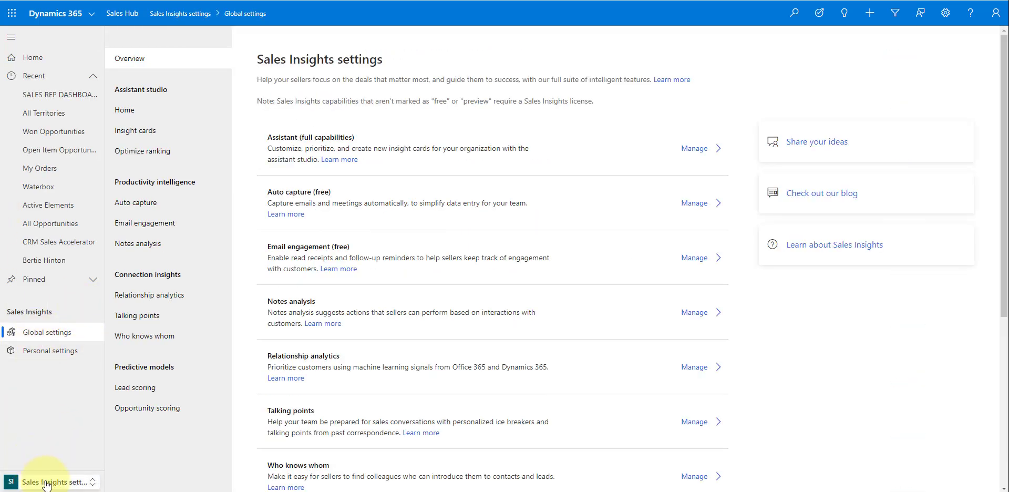
click(47, 485)
click(50, 381)
scroll(53, 378, down, 3)
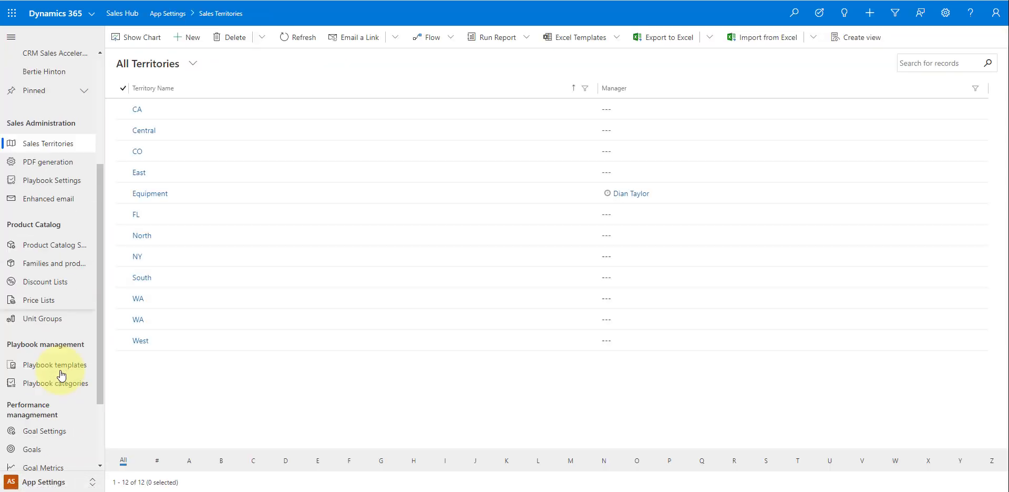
scroll(62, 376, down, 2)
click(58, 405)
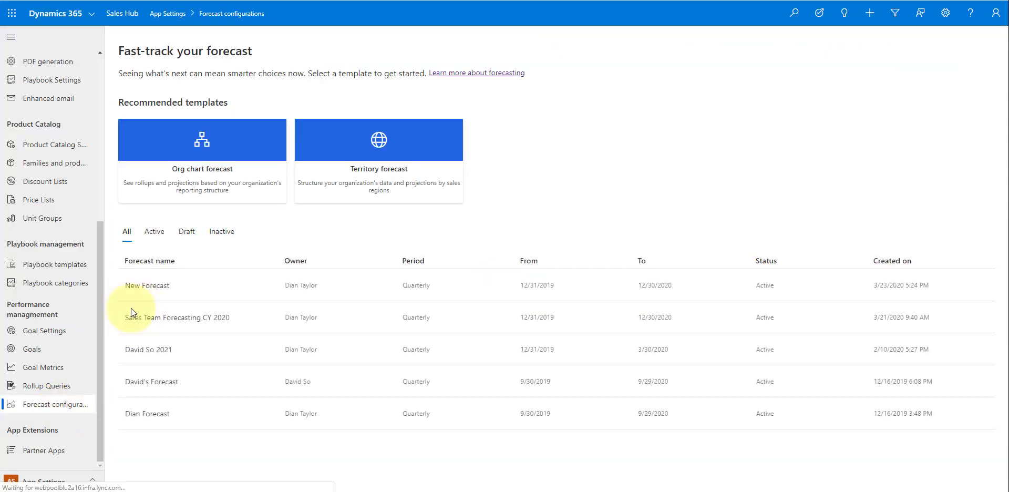
click(161, 285)
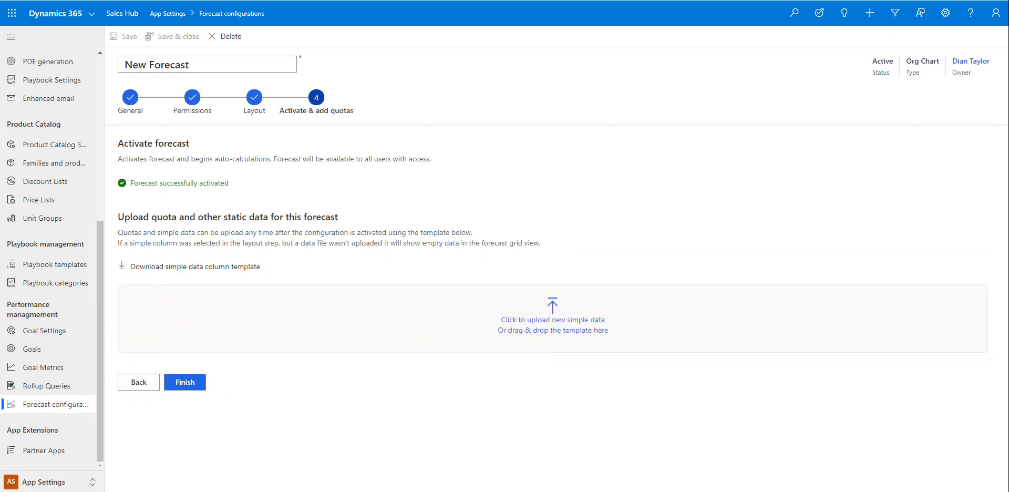
- Upload New Forecast_Simple.xlsx as New Forecast's quotas and finish the configuration
drag(1008, 329, 606, 325)
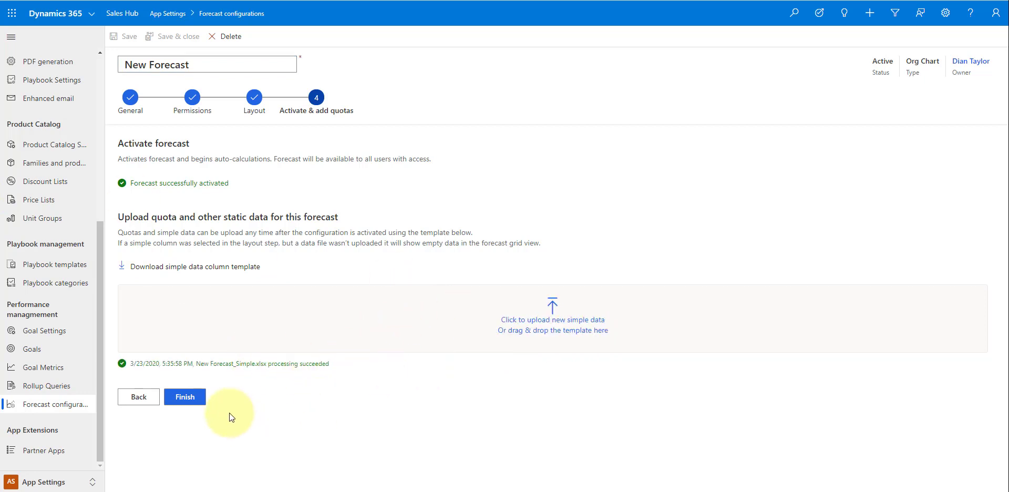
click(185, 397)
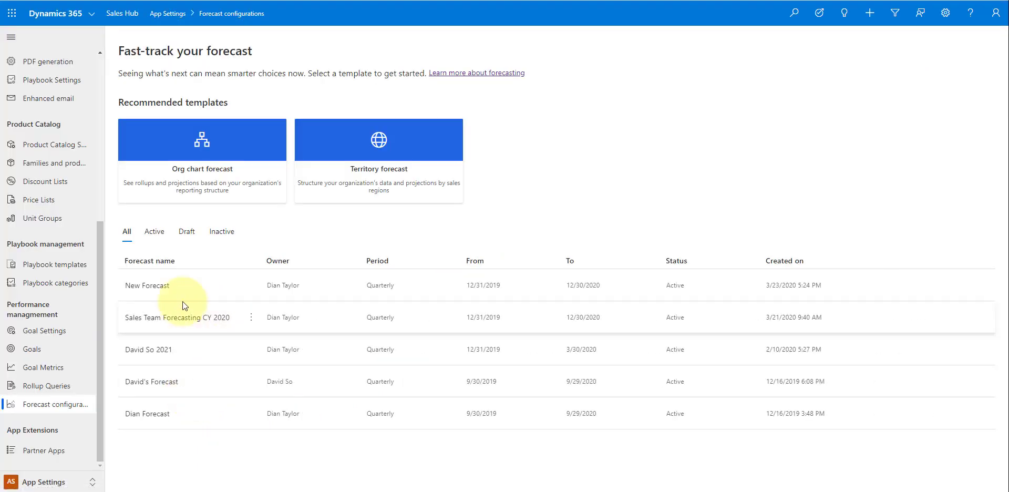
click(142, 286)
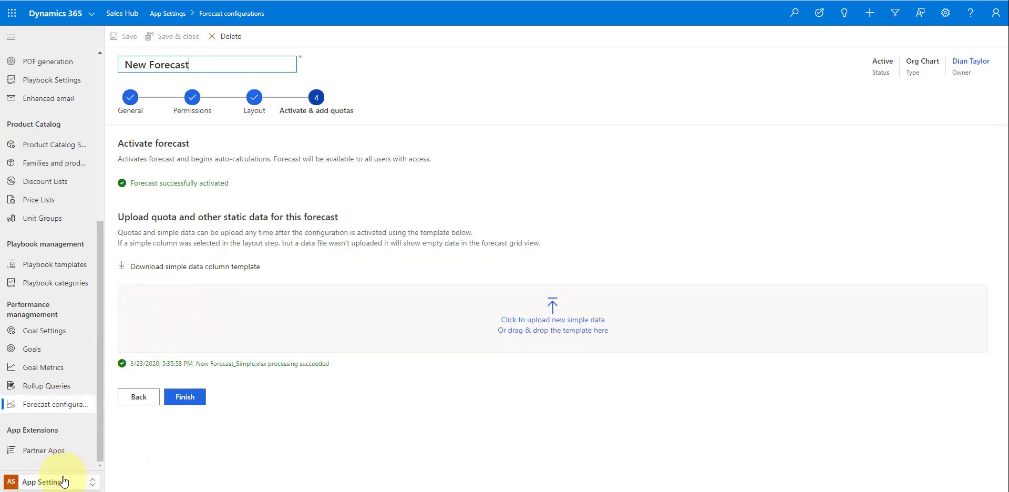
click(181, 393)
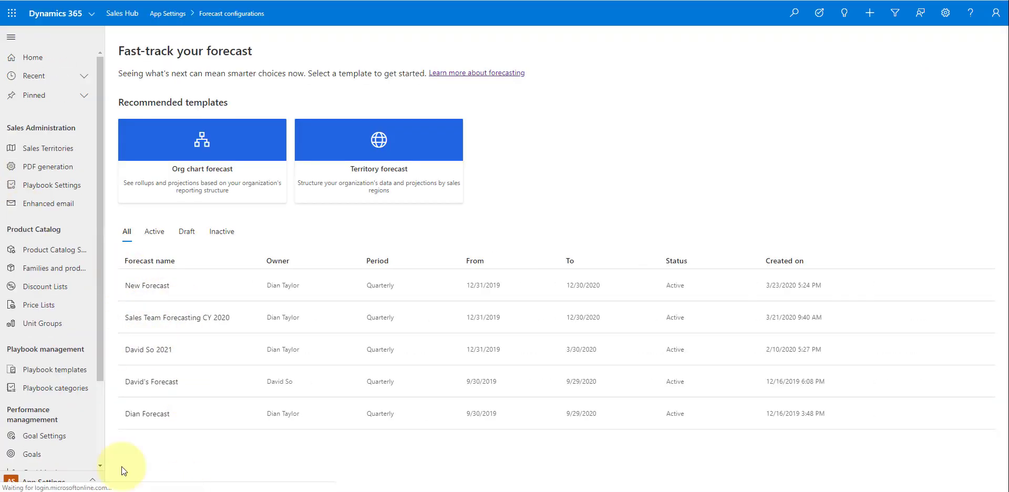
click(64, 483)
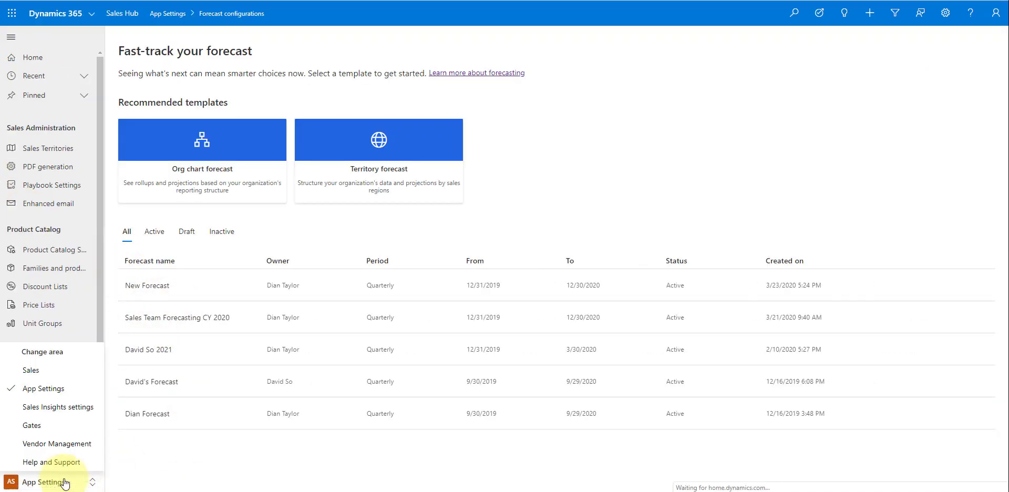
- Open the Sales area's Forecasts grid and expand the second manager's team rows showing quotas
click(51, 367)
scroll(58, 399, down, 5)
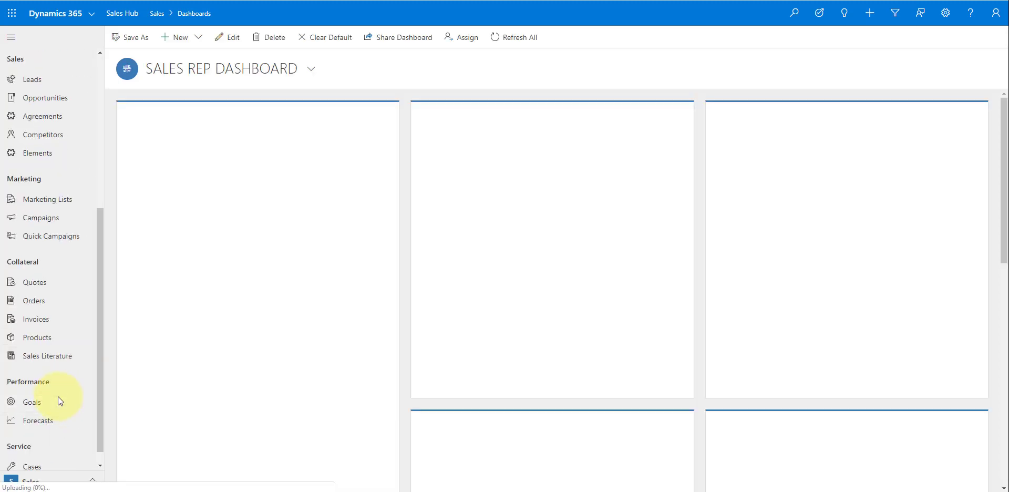
click(60, 421)
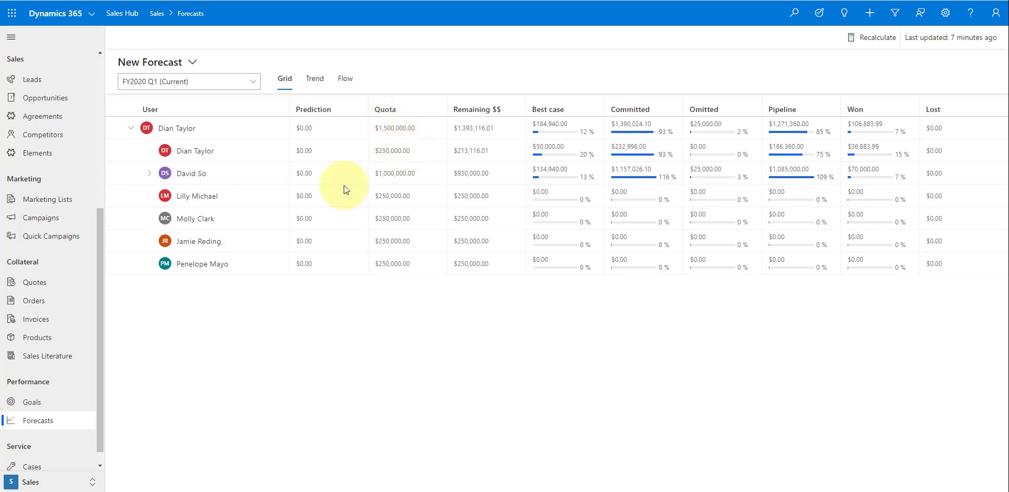
click(148, 175)
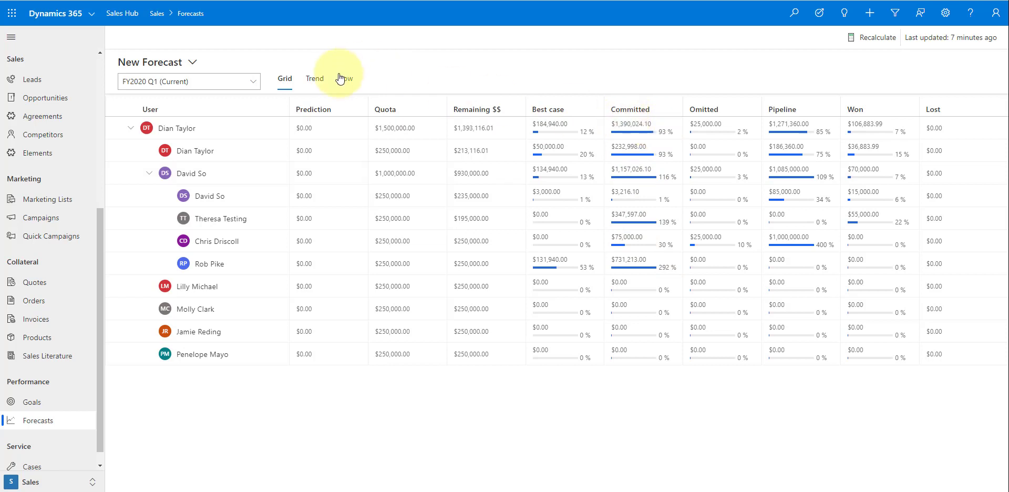
- View the New Forecast as a trend chart, then as a deals flow
click(315, 79)
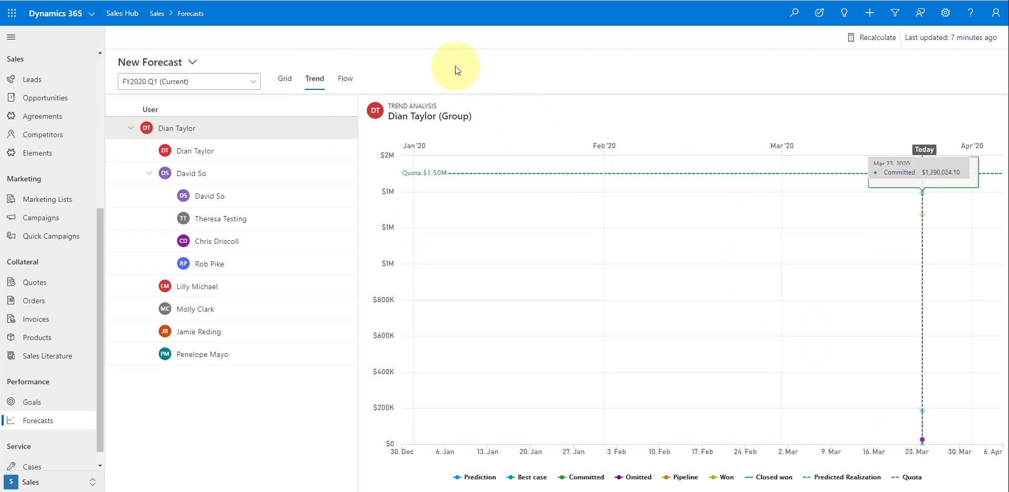
click(339, 84)
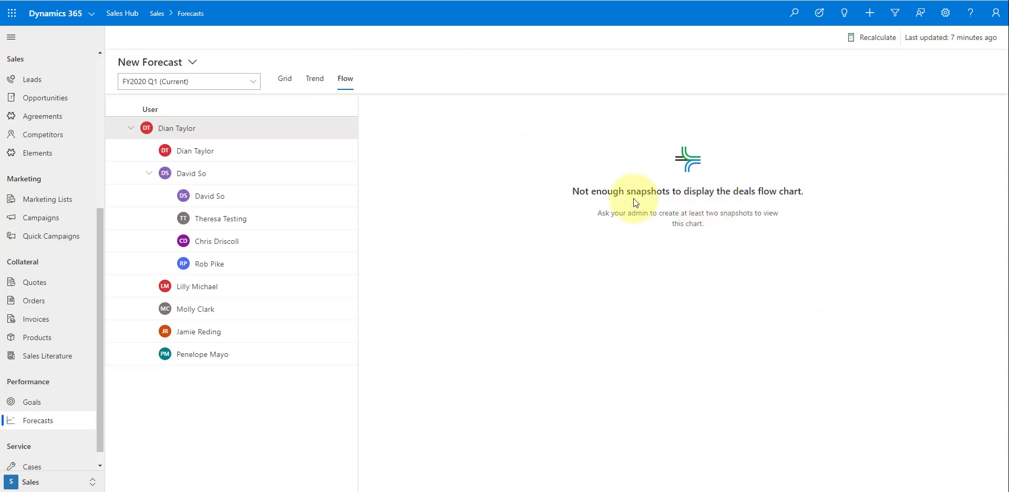
click(193, 63)
click(203, 96)
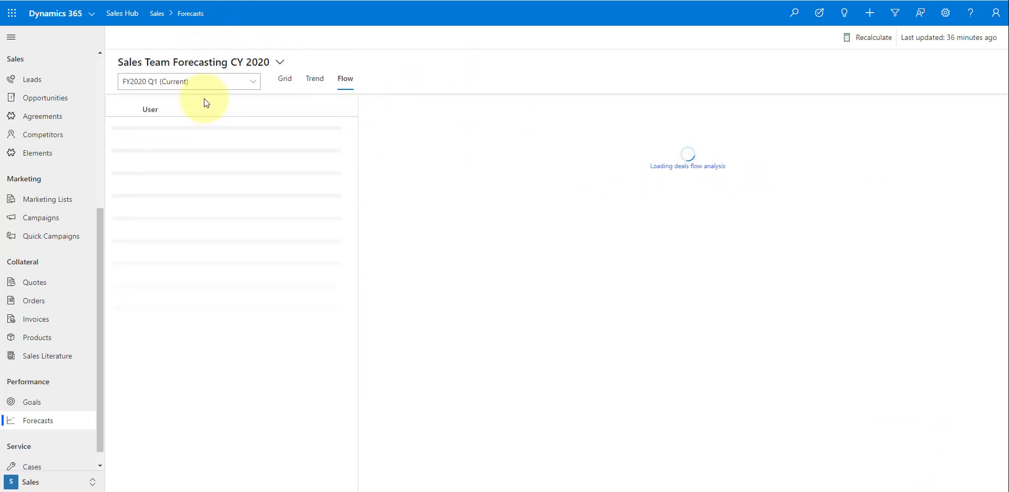
click(279, 63)
click(138, 115)
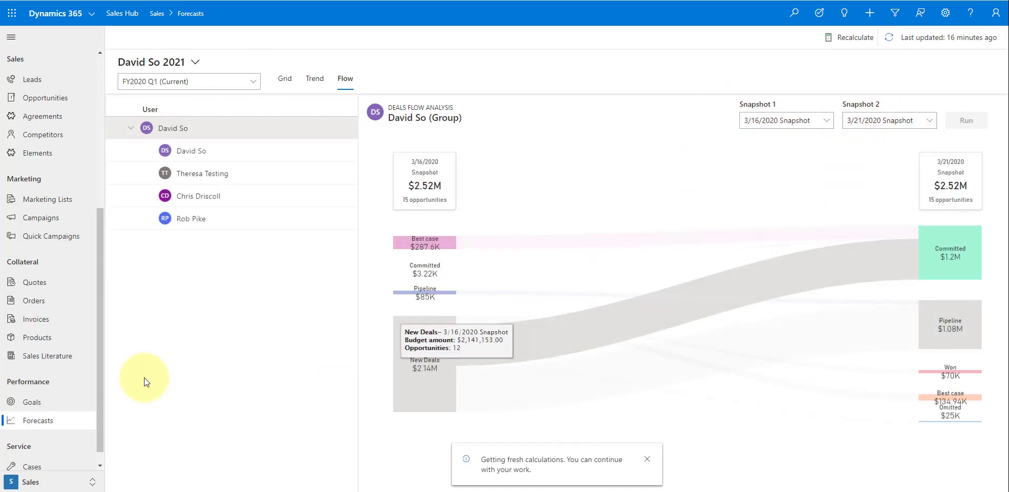
click(302, 156)
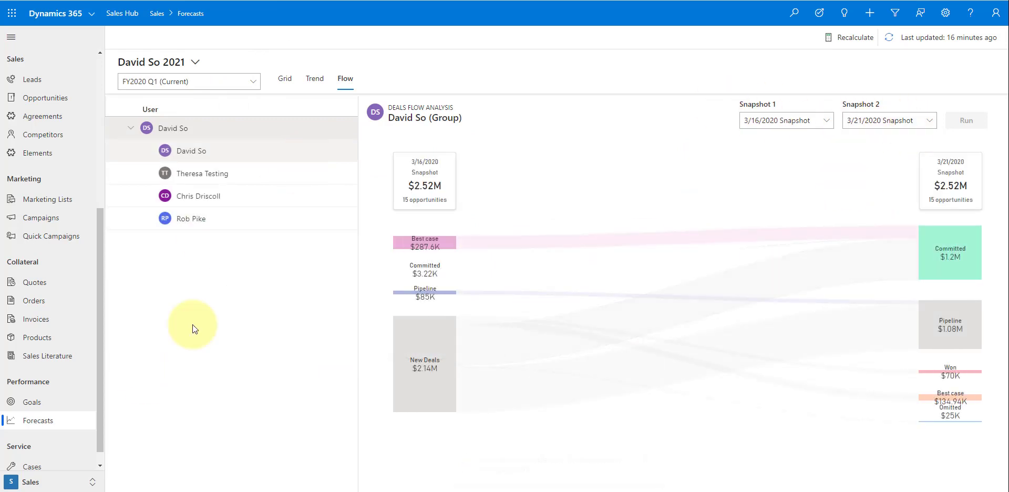
- Switch the app area to App Settings
click(58, 481)
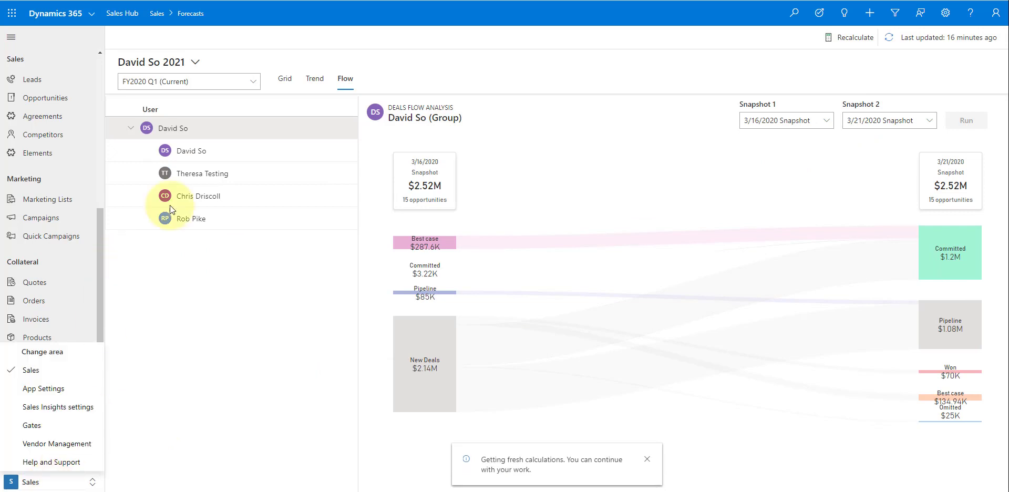
click(261, 52)
click(58, 482)
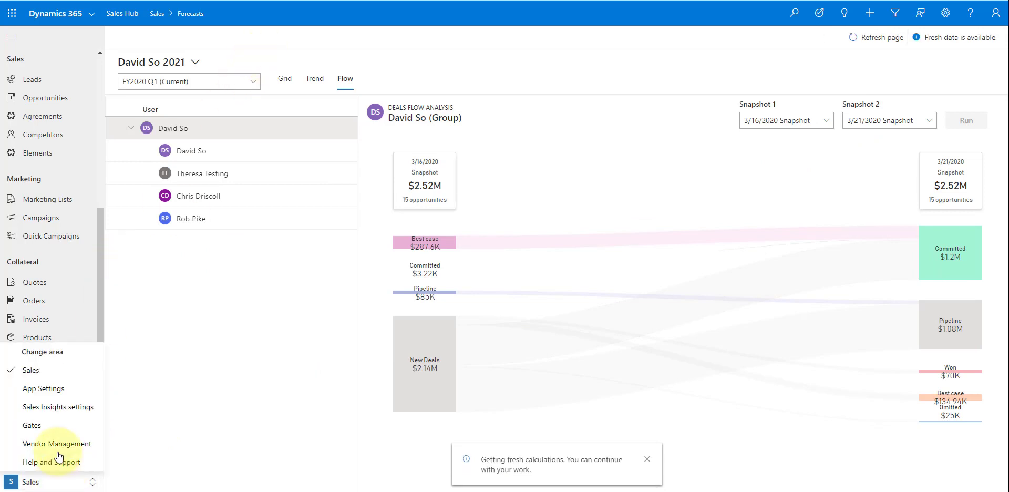
click(228, 39)
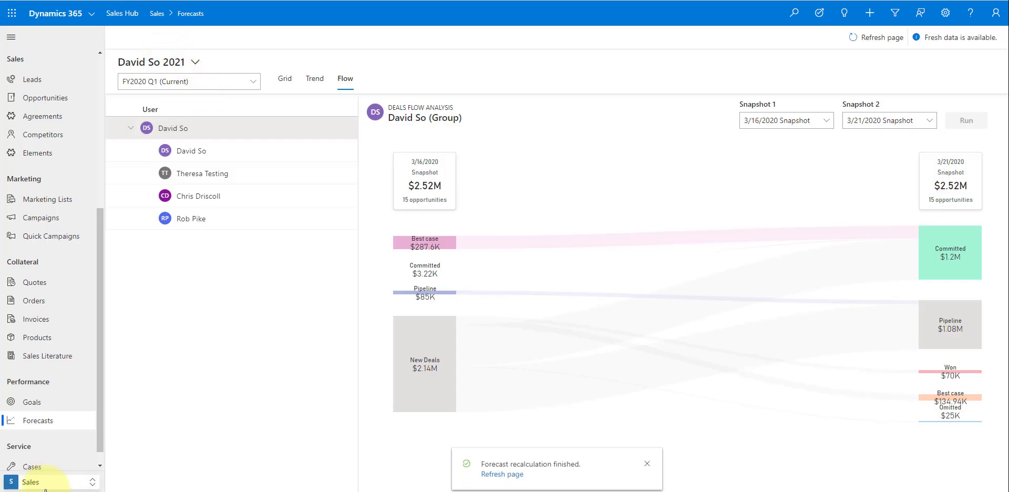
click(61, 480)
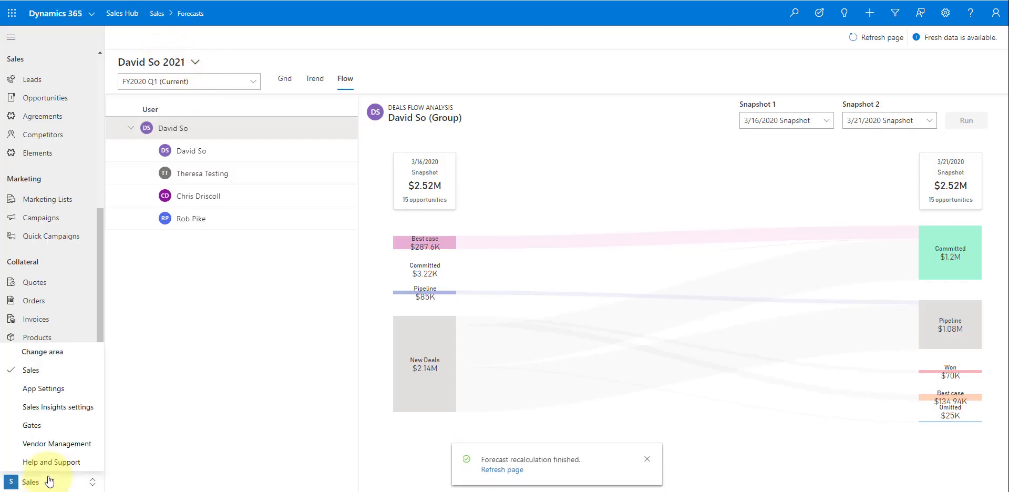
click(67, 388)
scroll(68, 399, down, 2)
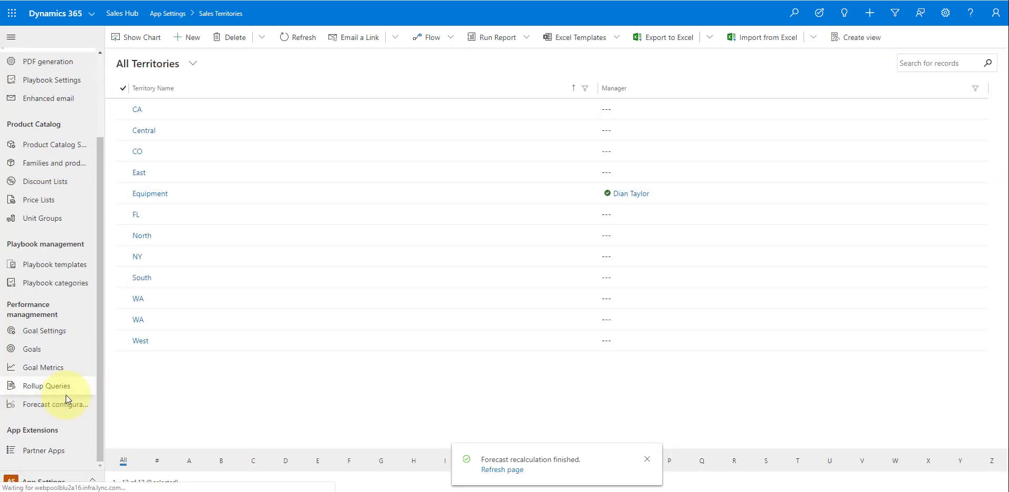
click(66, 405)
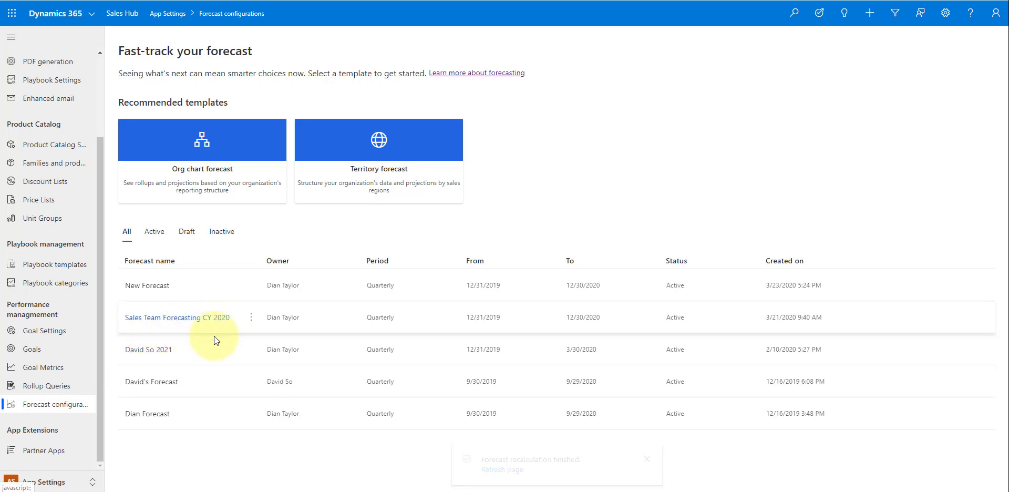
click(250, 350)
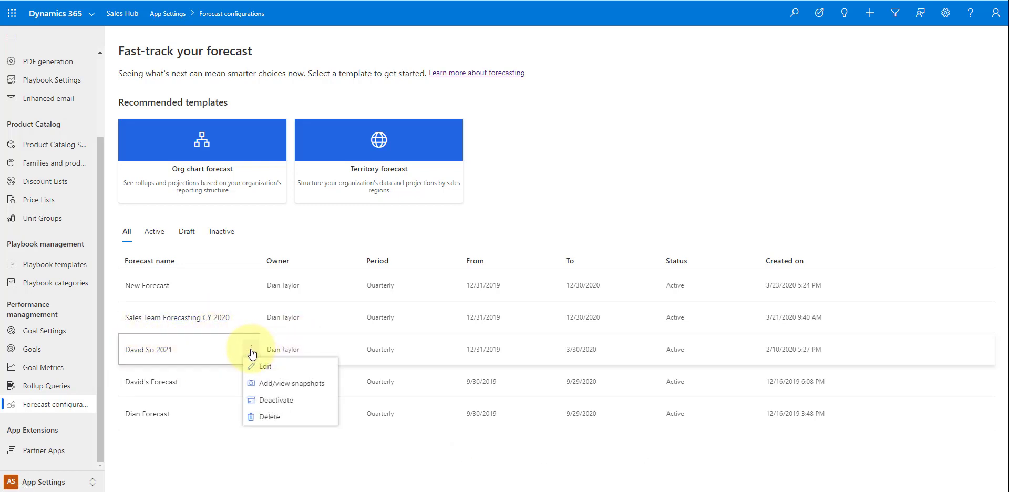
click(284, 385)
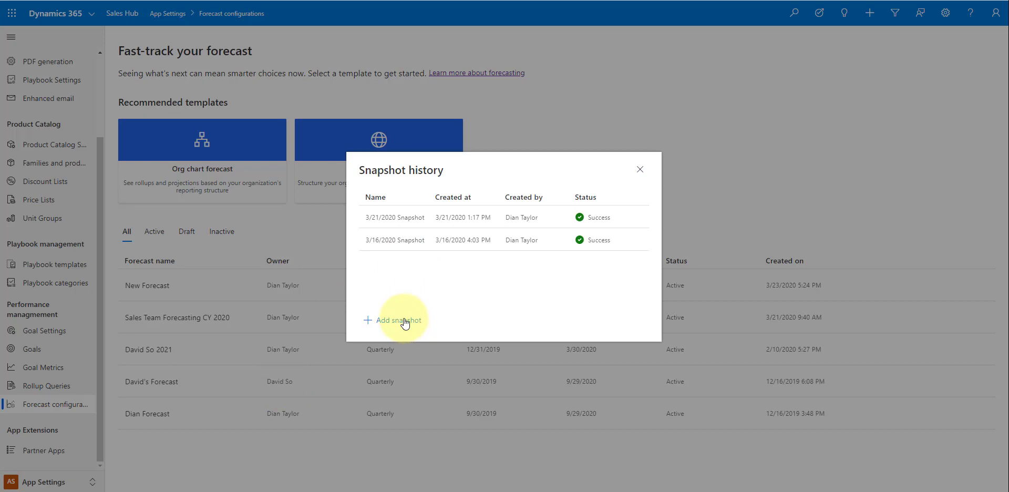
click(403, 321)
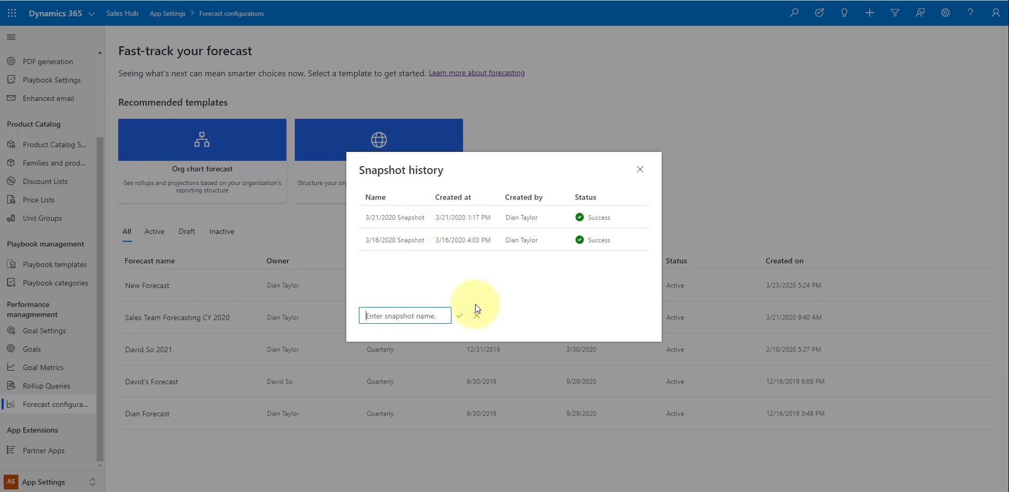
text(3/23/2020 Snapshot)
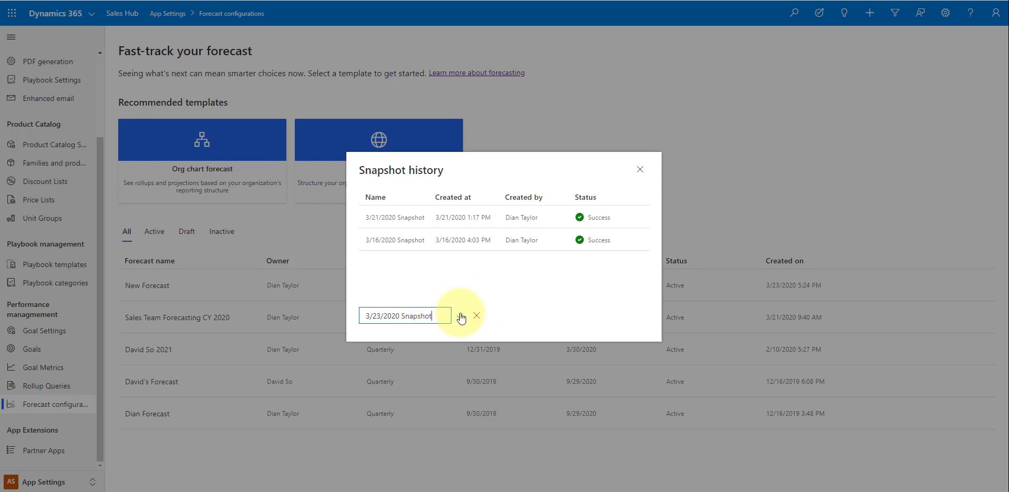
click(460, 316)
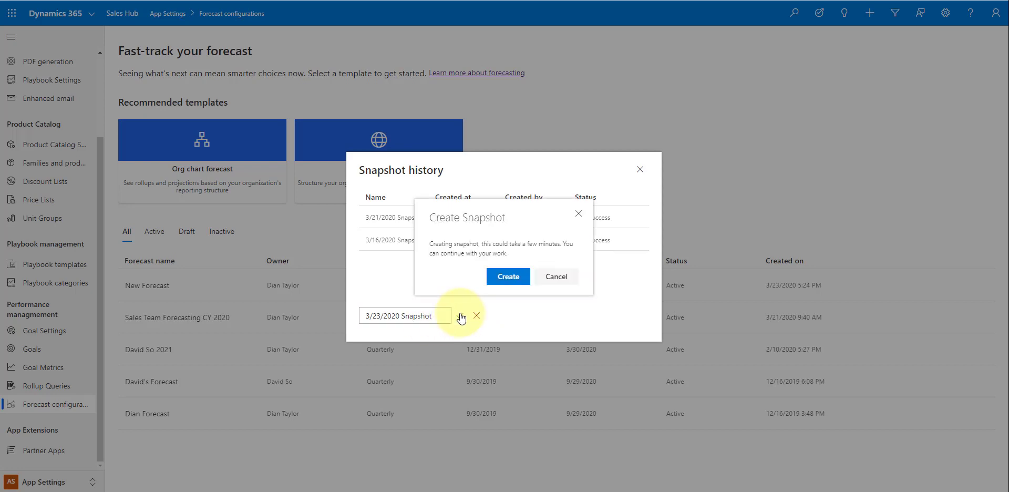
click(508, 277)
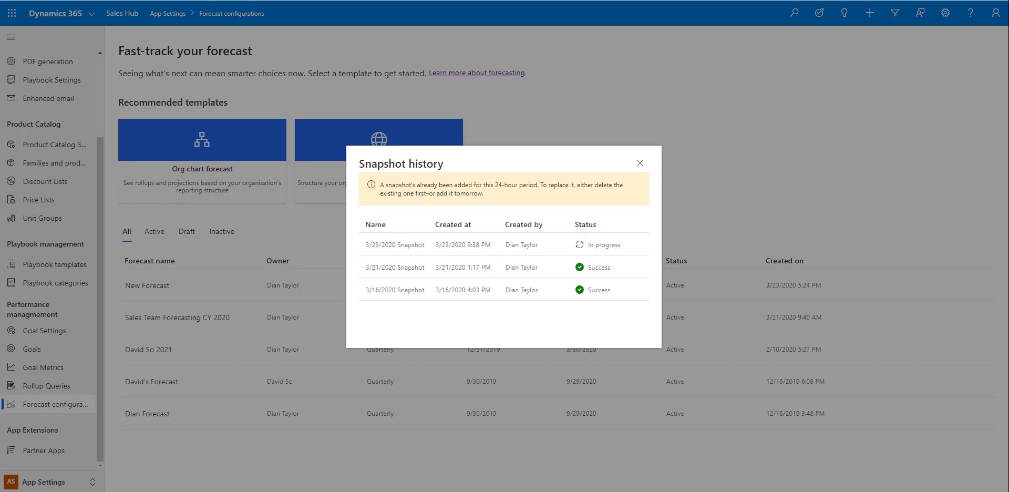
key(Escape)
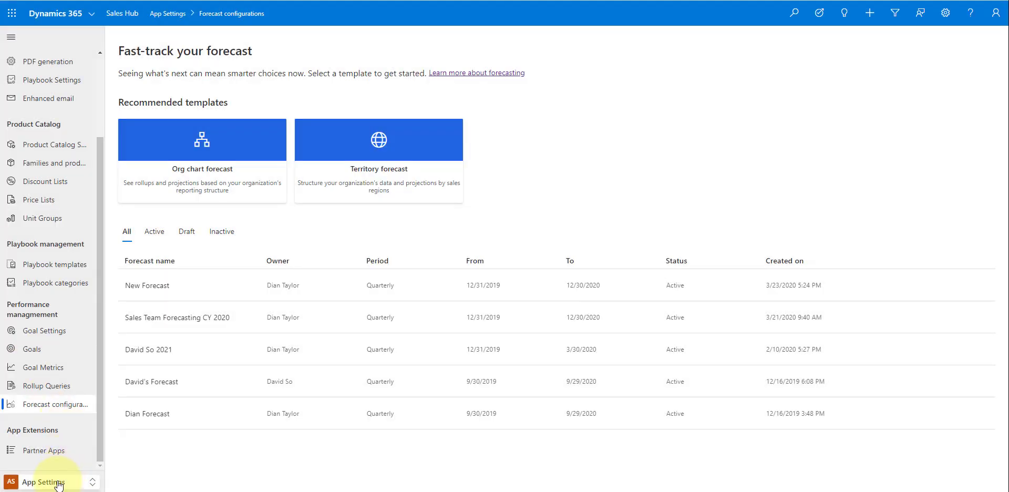
click(58, 479)
click(59, 370)
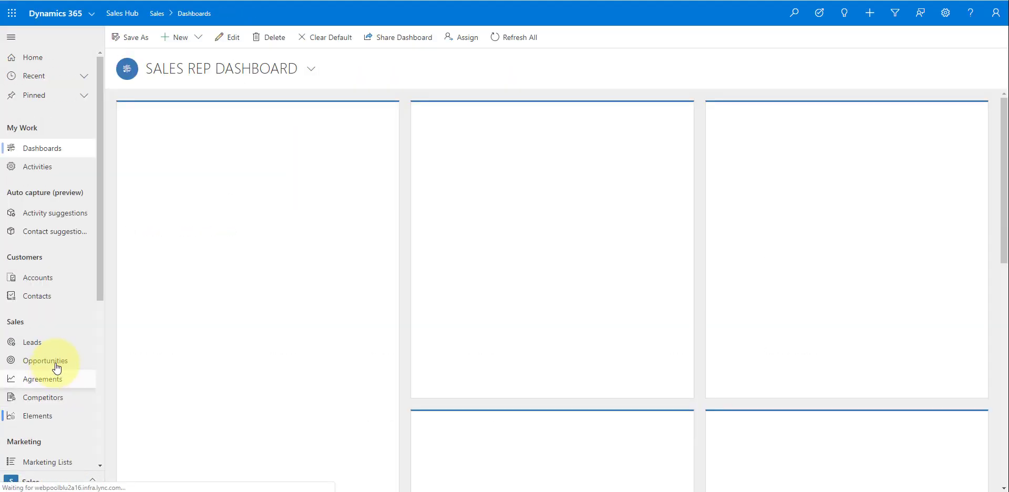
scroll(65, 368, down, 5)
click(56, 402)
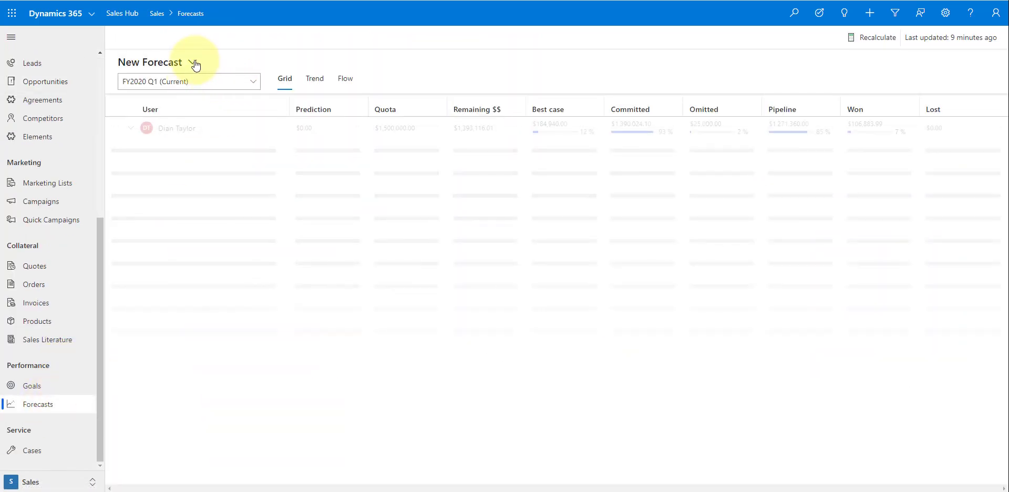
click(194, 63)
click(174, 118)
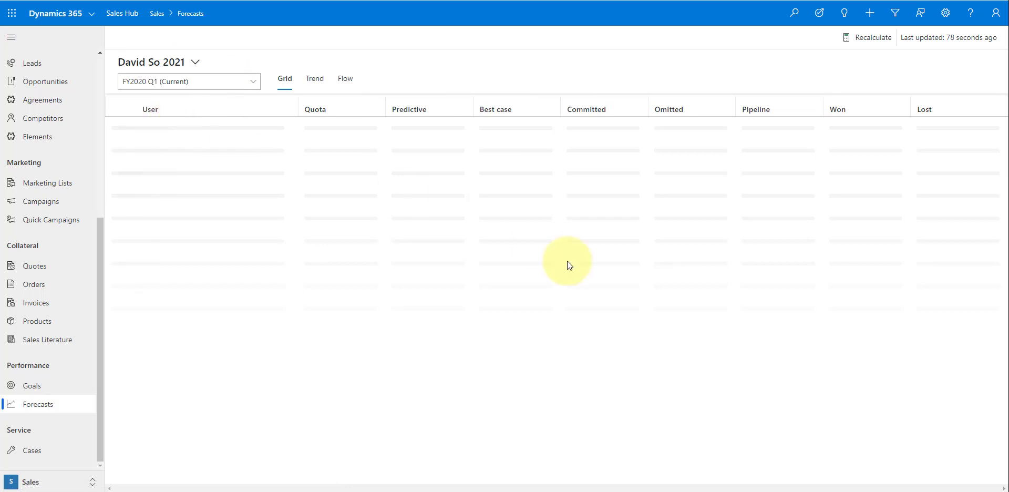
click(345, 79)
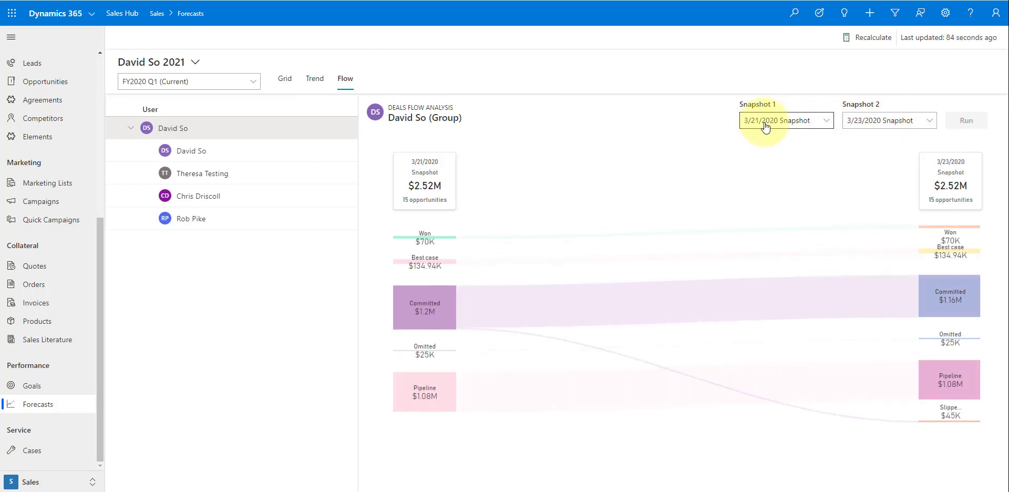
- Run the deals flow with Snapshot 1 set to 3/16/2020 and Snapshot 2 to 3/23/2020
click(829, 122)
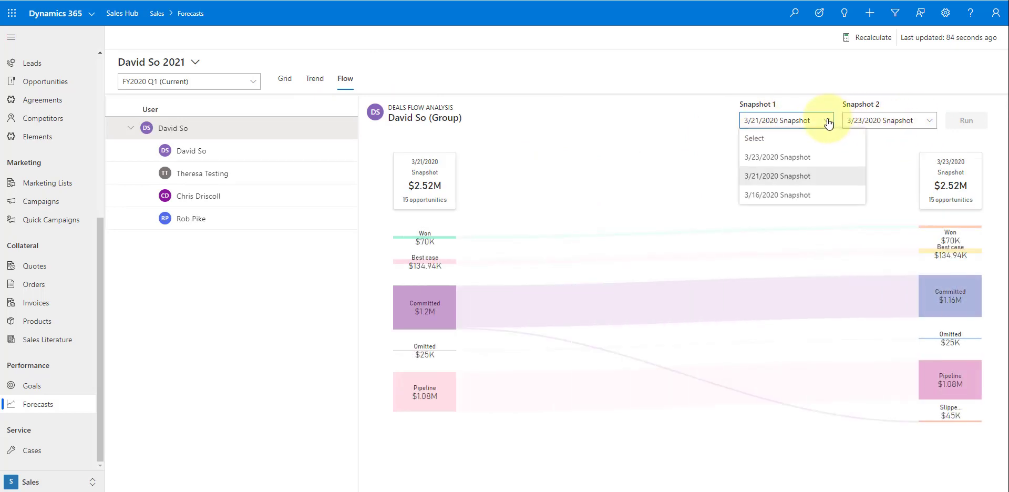
click(763, 195)
click(933, 122)
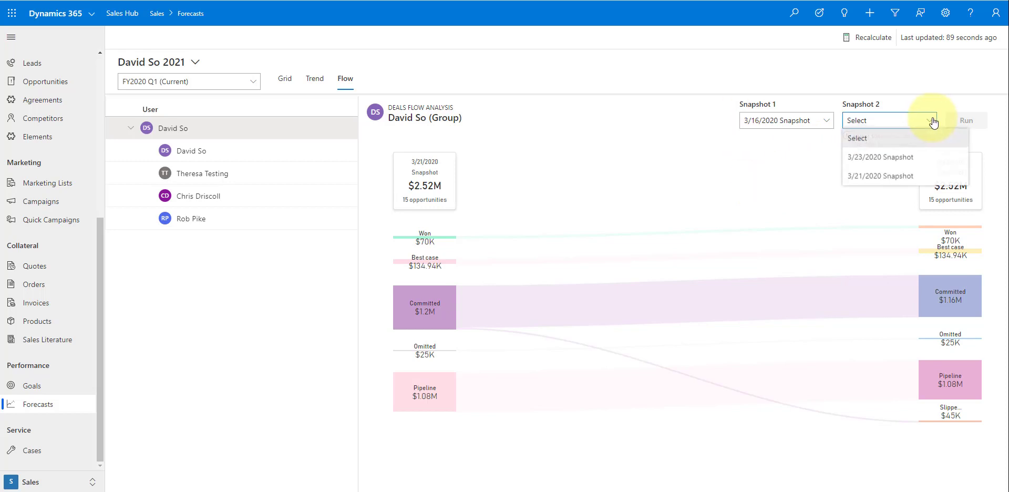
click(892, 176)
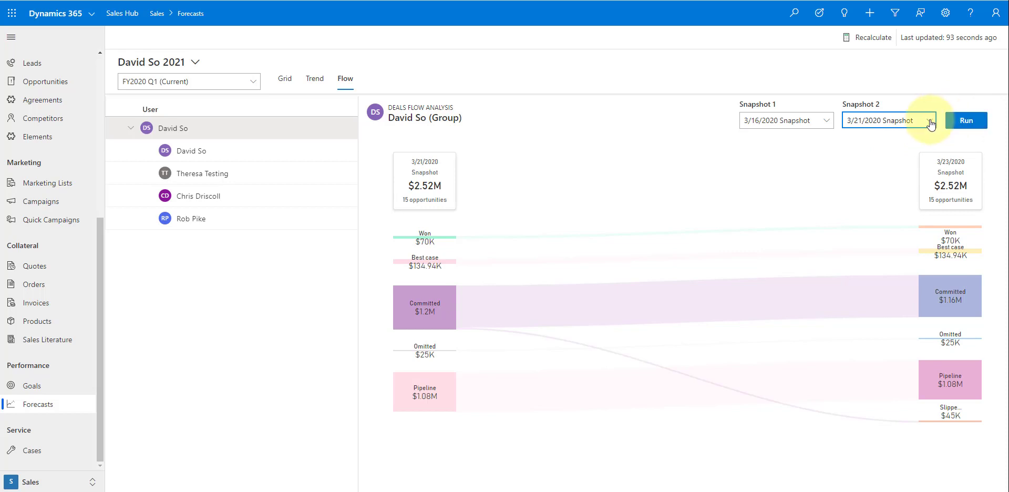
click(926, 121)
click(901, 161)
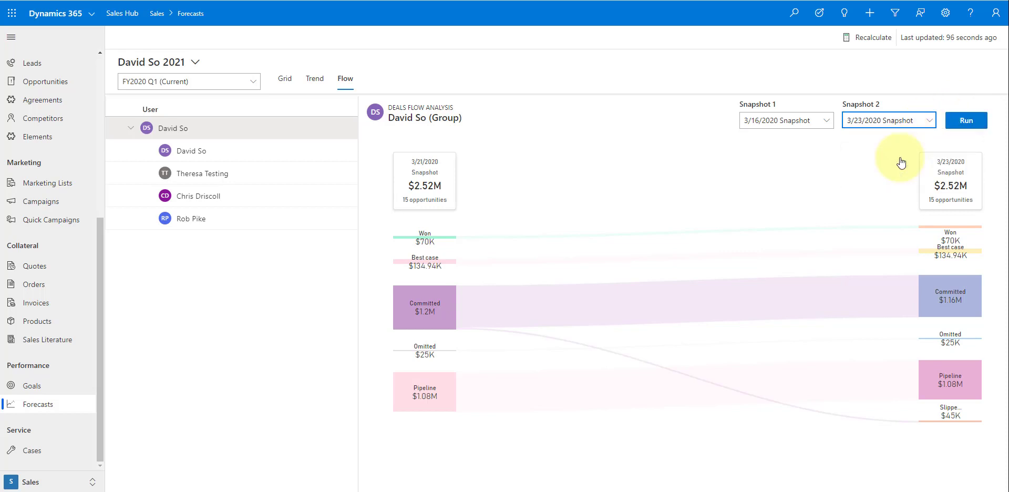
click(965, 120)
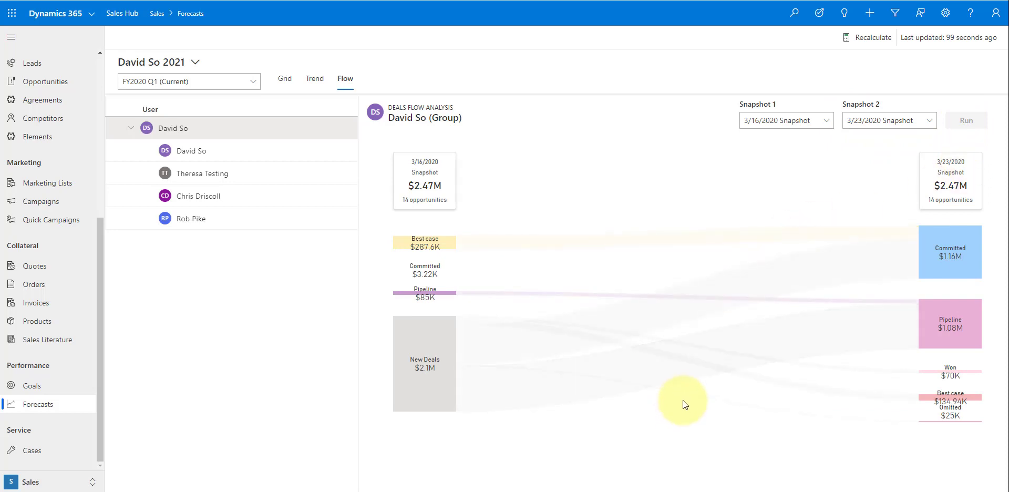
mouse_move(680, 387)
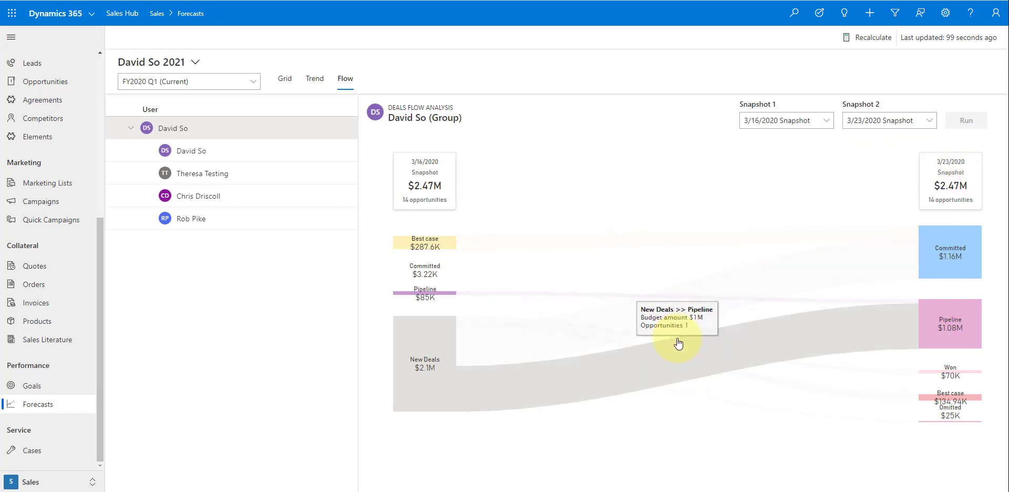